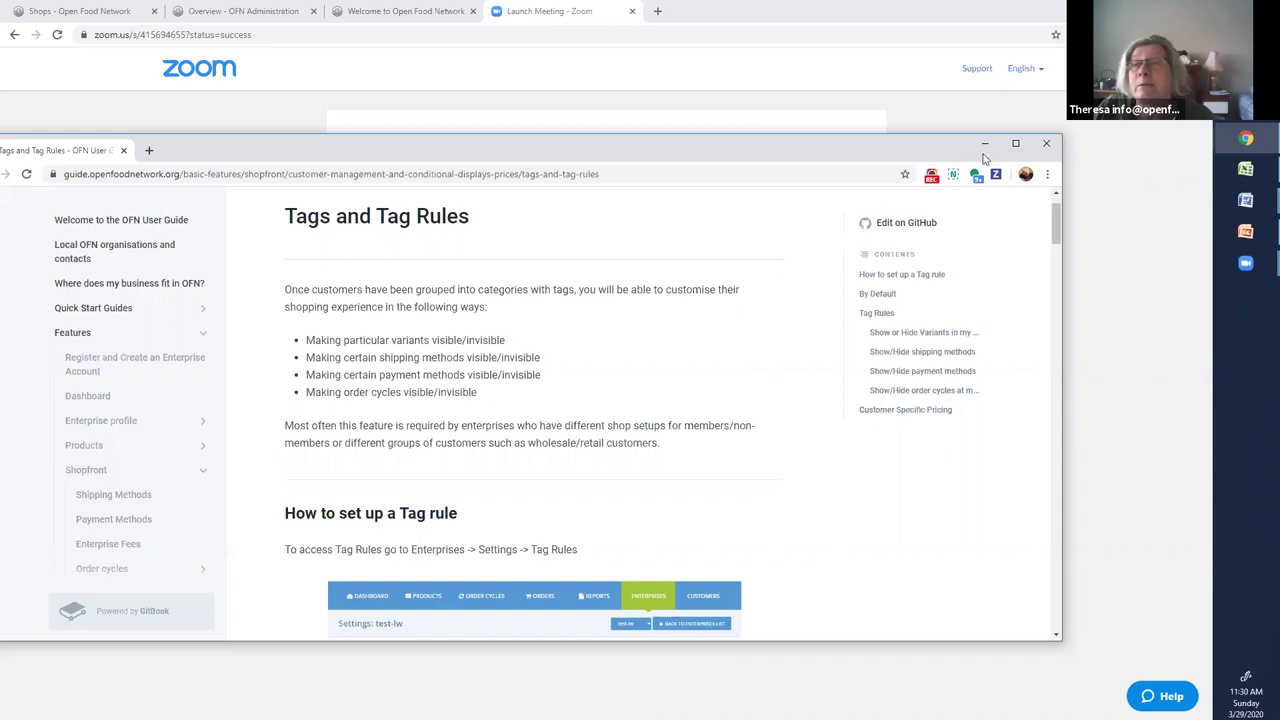
Review the tagging webinar use cases in the Word notes, then return to the OFN admin dashboard
key("super+Down")
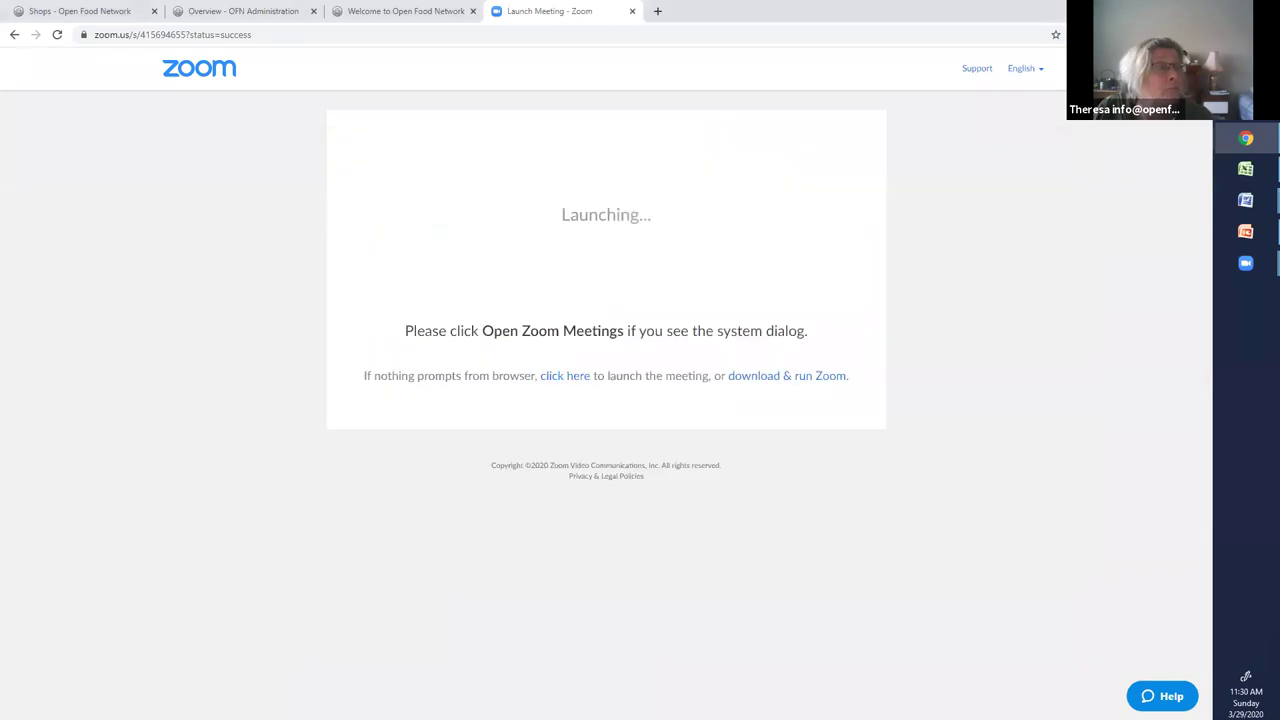
key("alt+Tab")
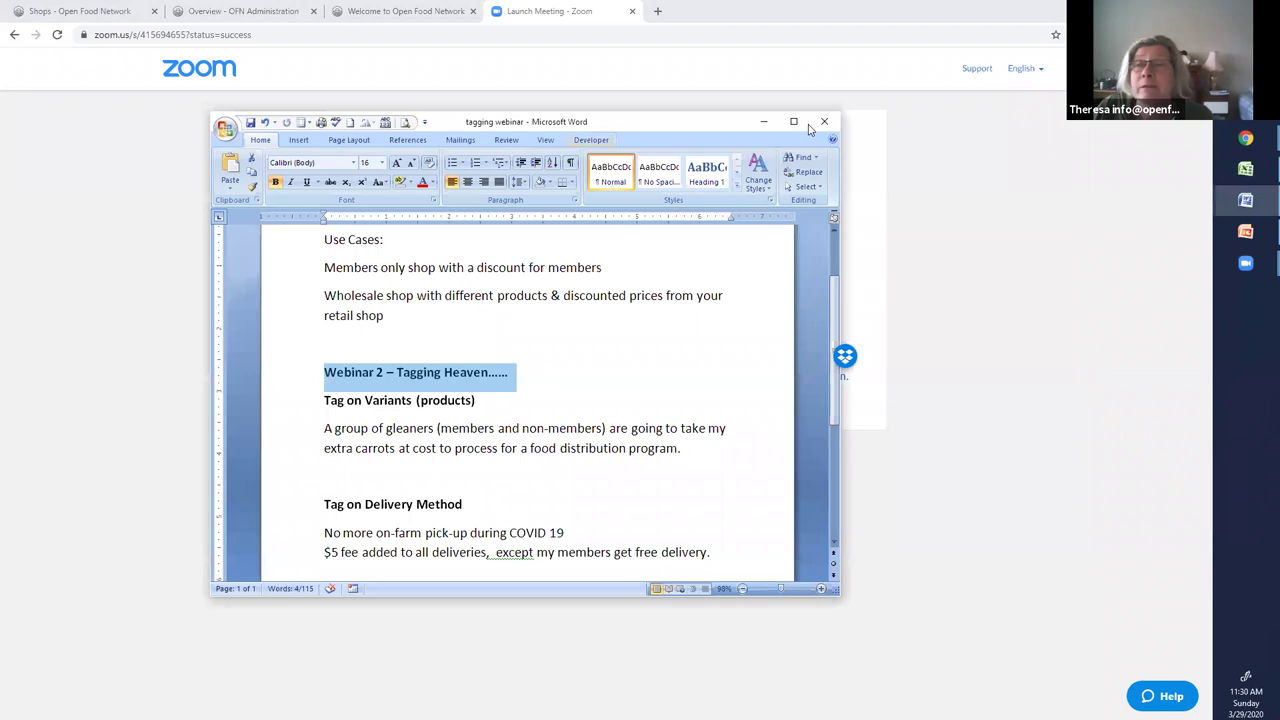
left_click(793, 124)
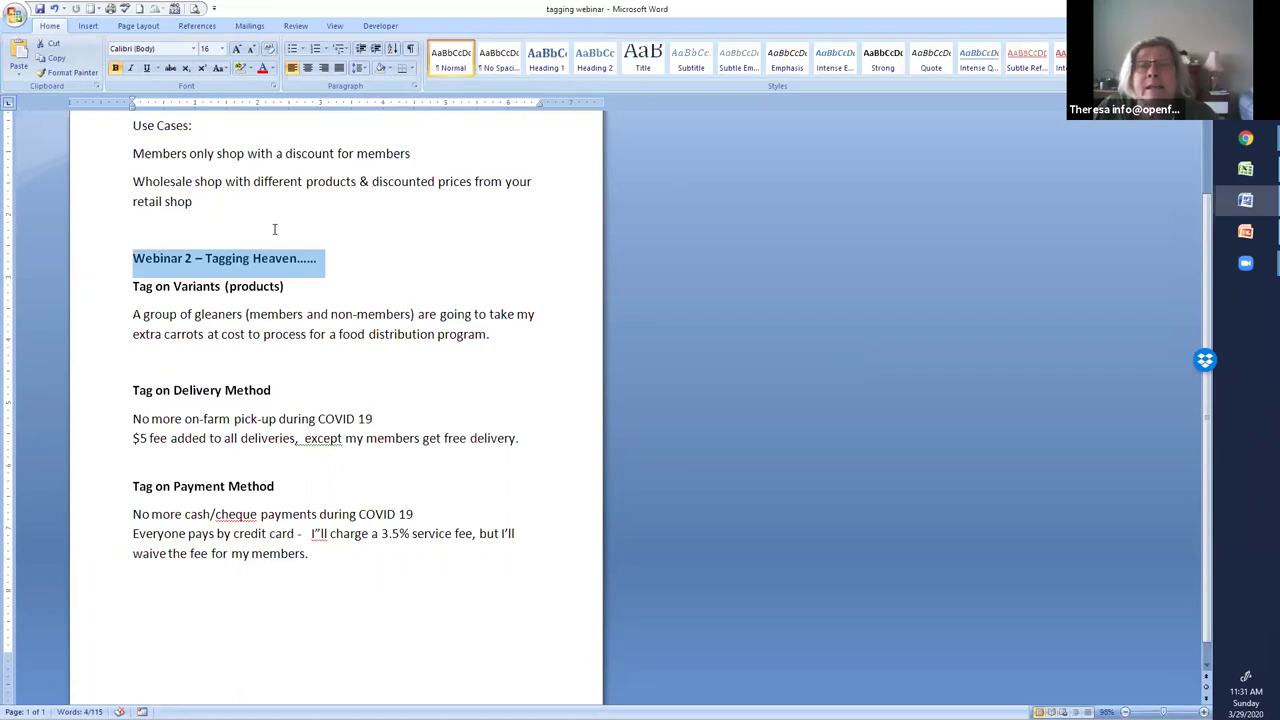
scroll(274, 230, "up", 1)
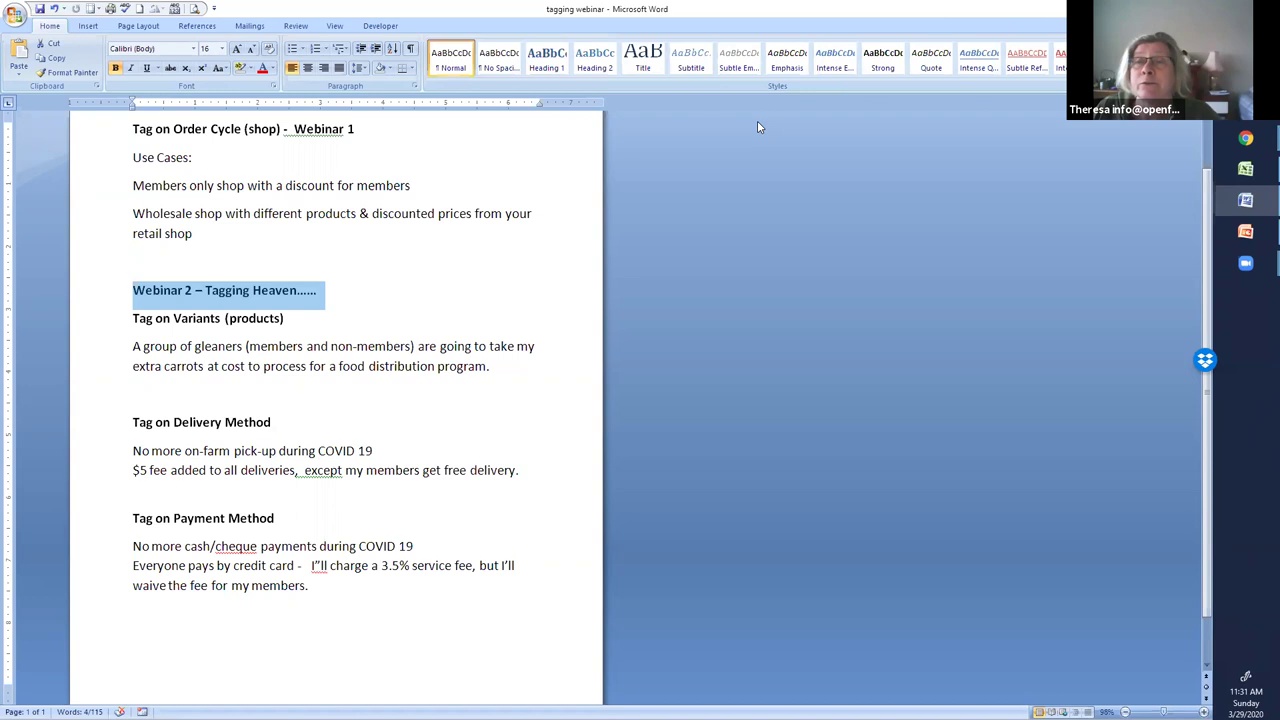
key("super+Down")
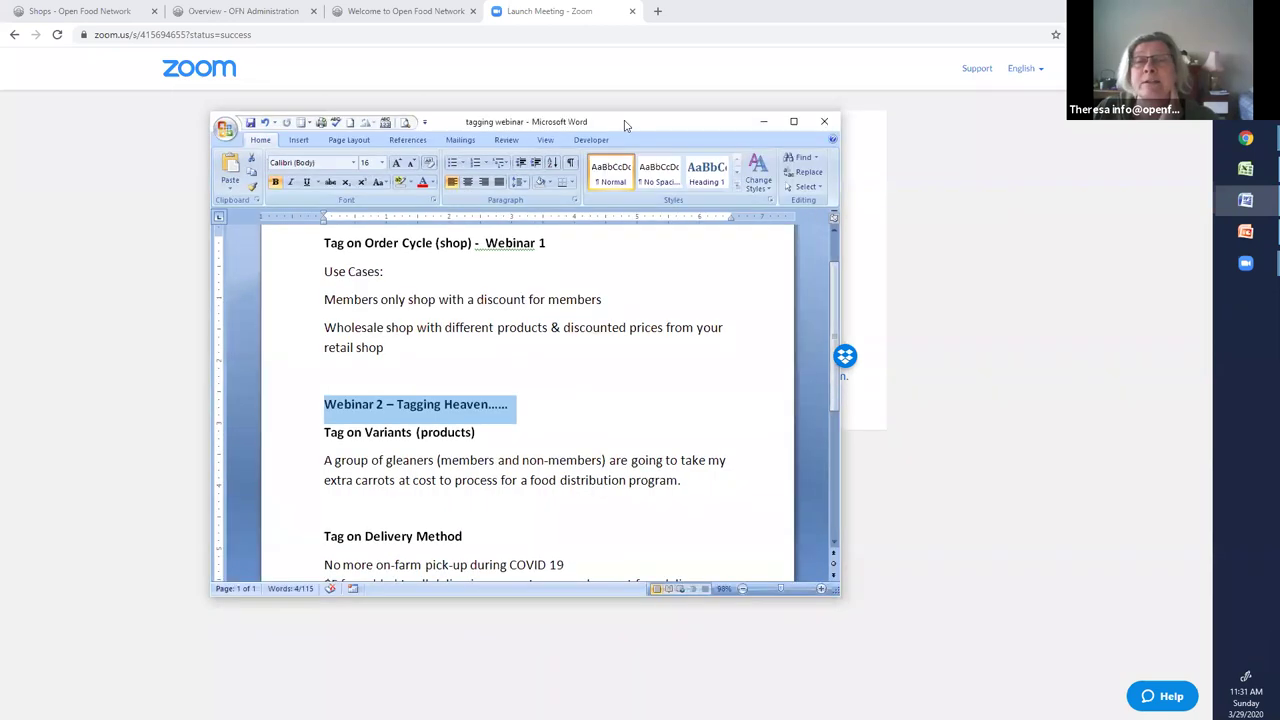
left_click(240, 11)
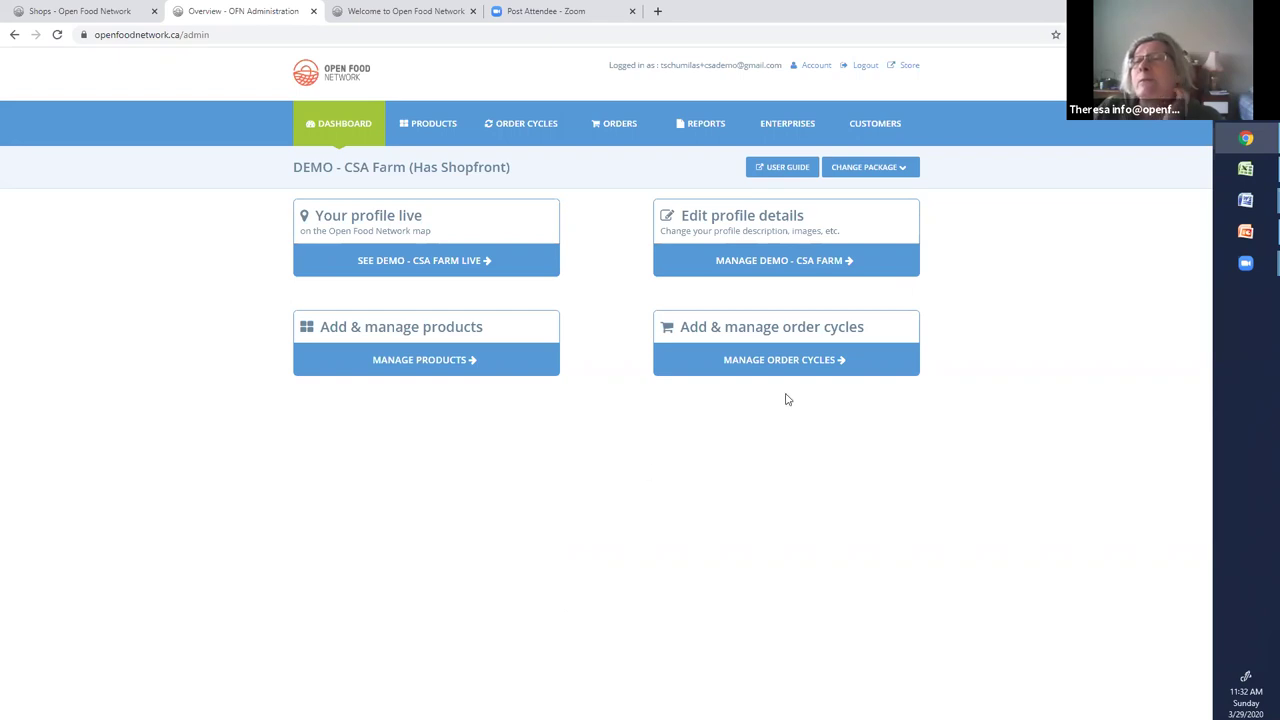
Open the Customers page listing DEMO - CSA Farm's seven untagged customers
left_click(888, 129)
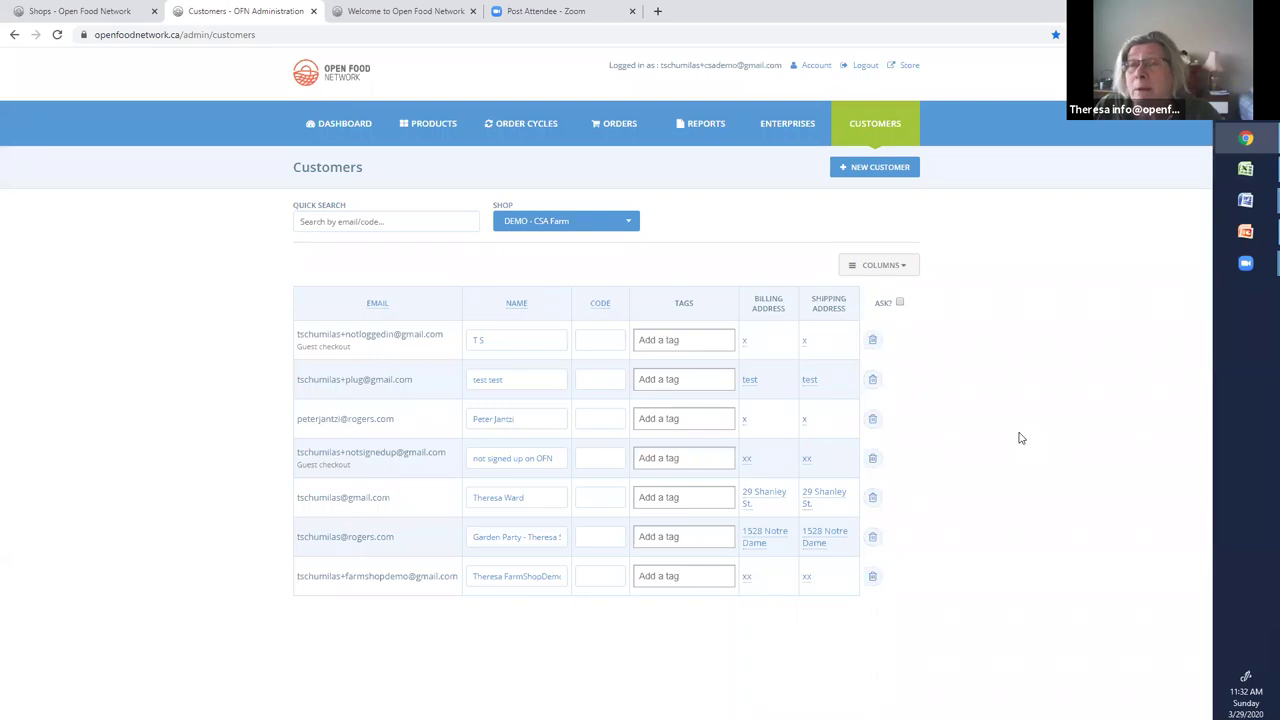
Open the DEMO - CSA Farm shopfront from the public shop list in a new tab
left_click(907, 67)
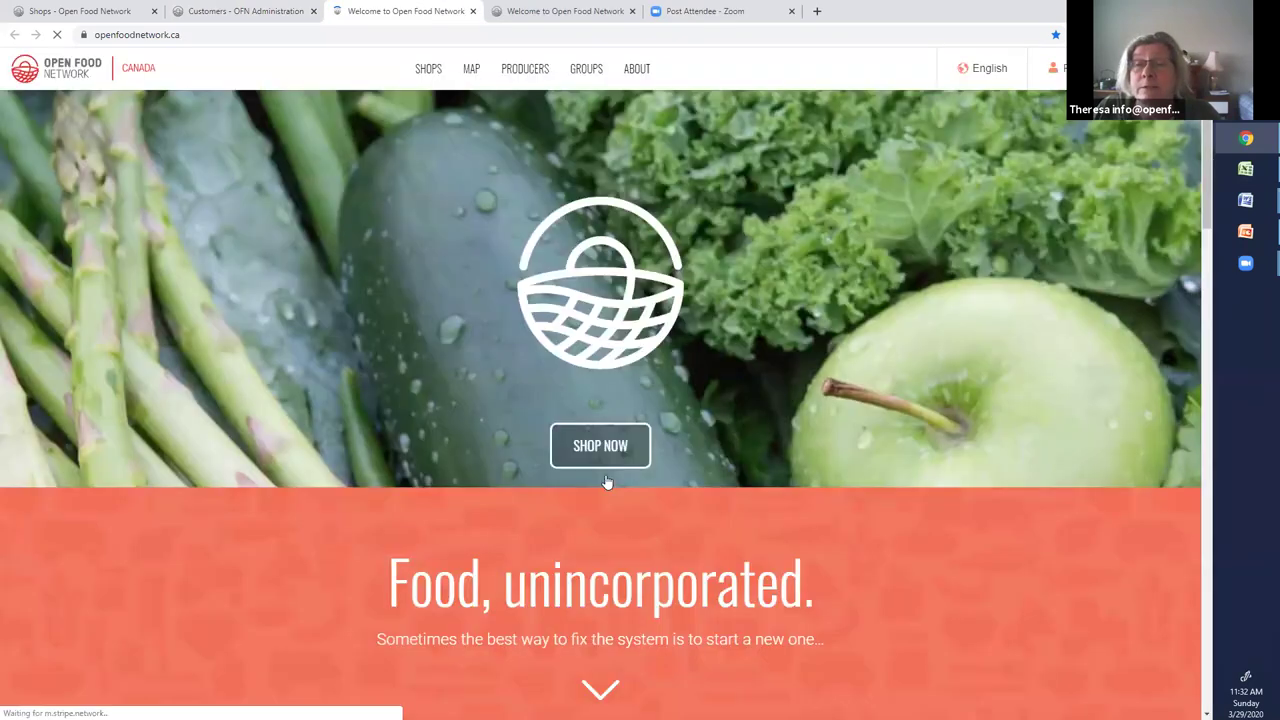
left_click(605, 482)
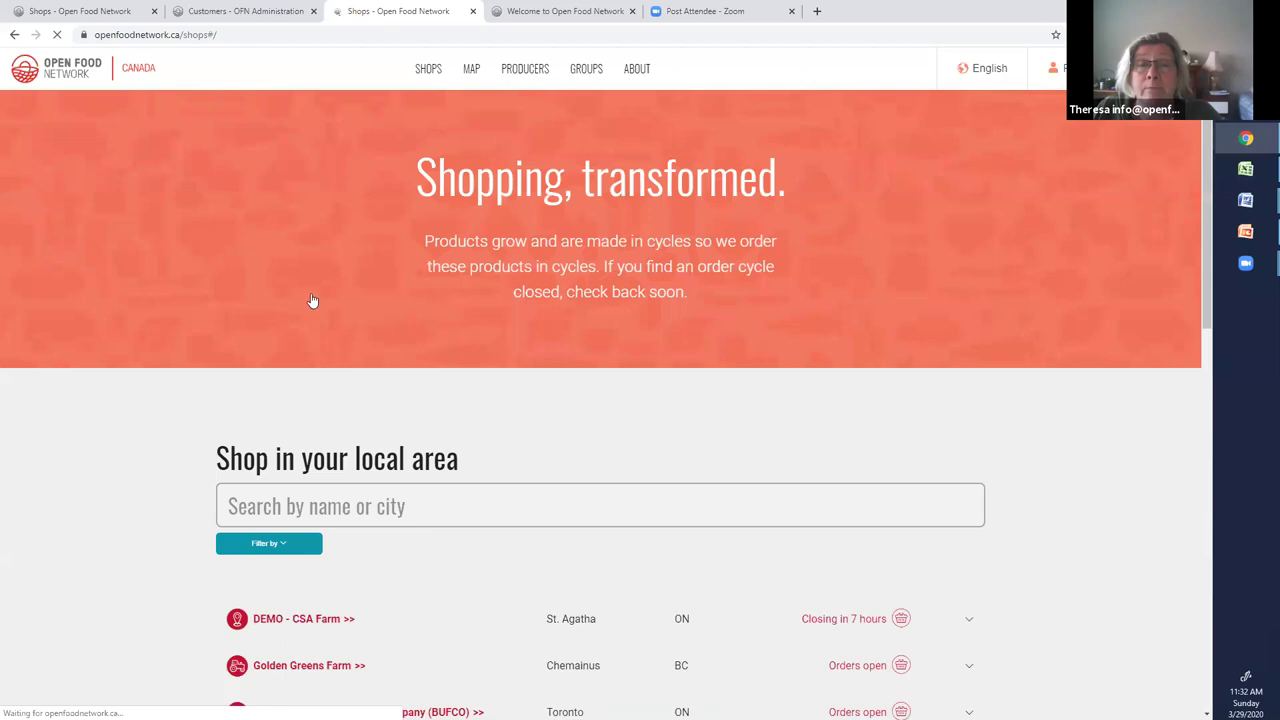
scroll(311, 300, "down", 3)
left_click(311, 298)
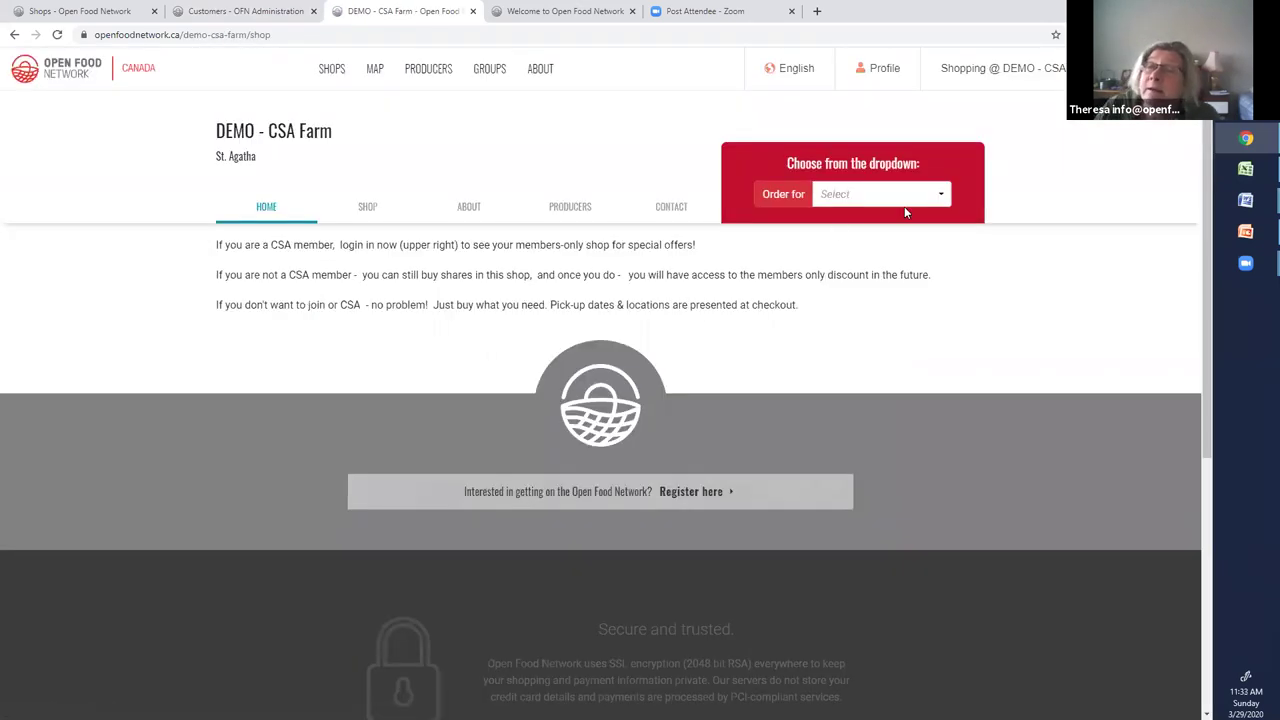
Choose the Pick-up Friday at the farm order cycle and view the shop's products
left_click(941, 199)
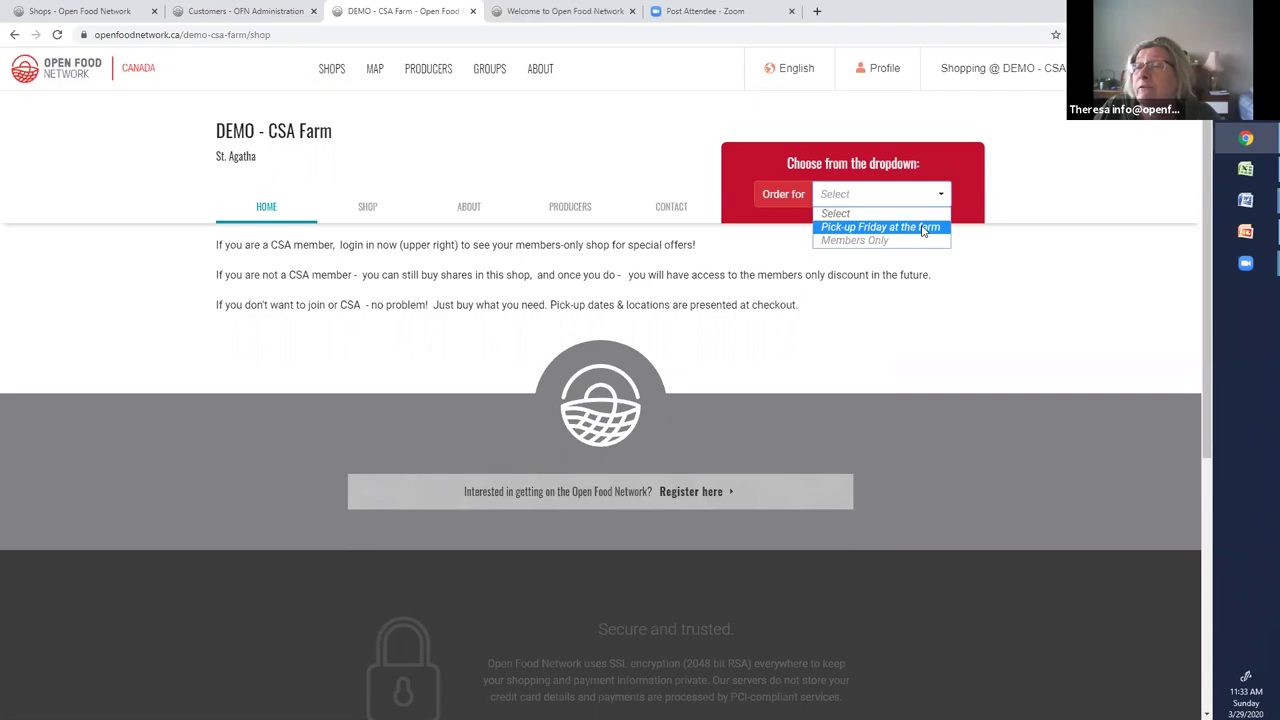
left_click(924, 228)
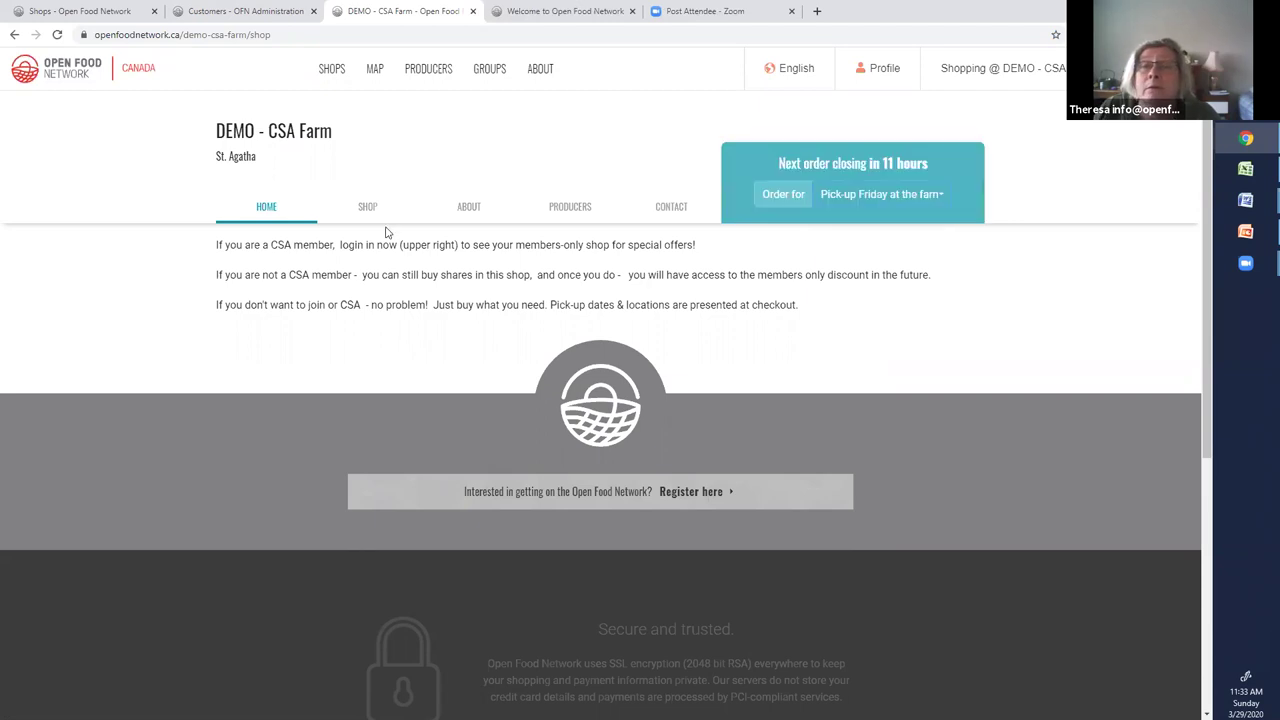
left_click(368, 207)
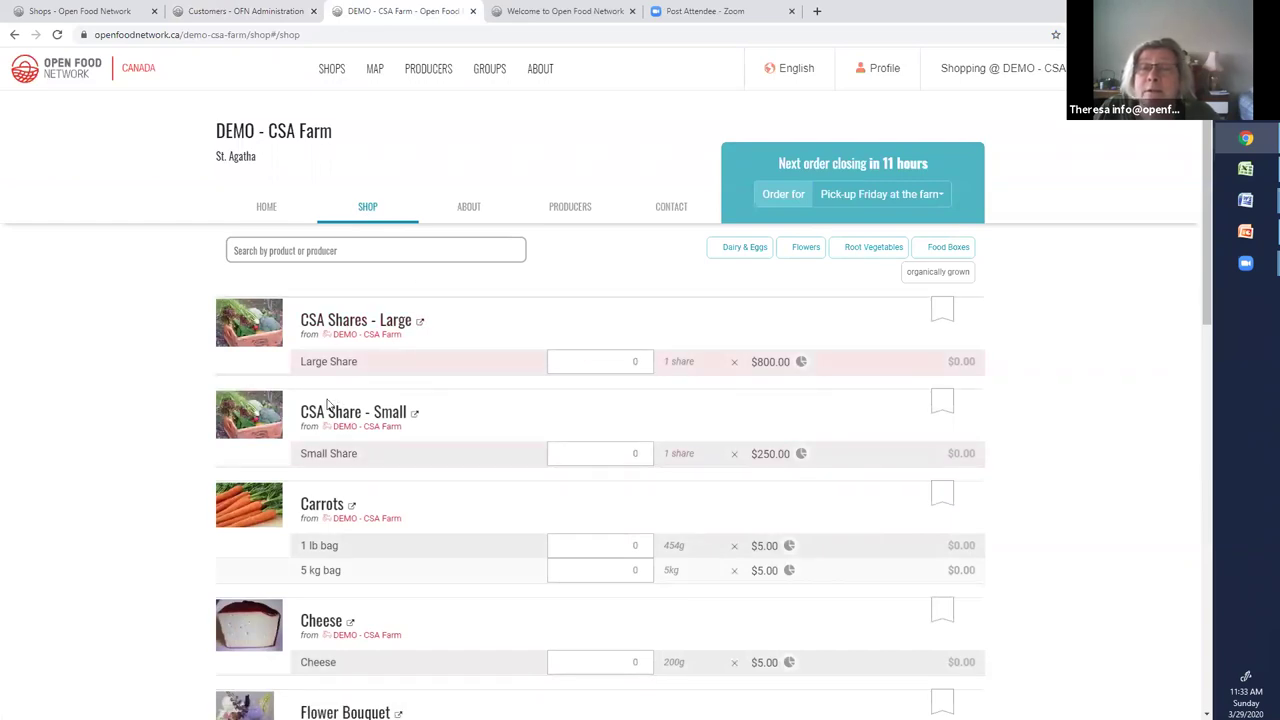
left_click(944, 197)
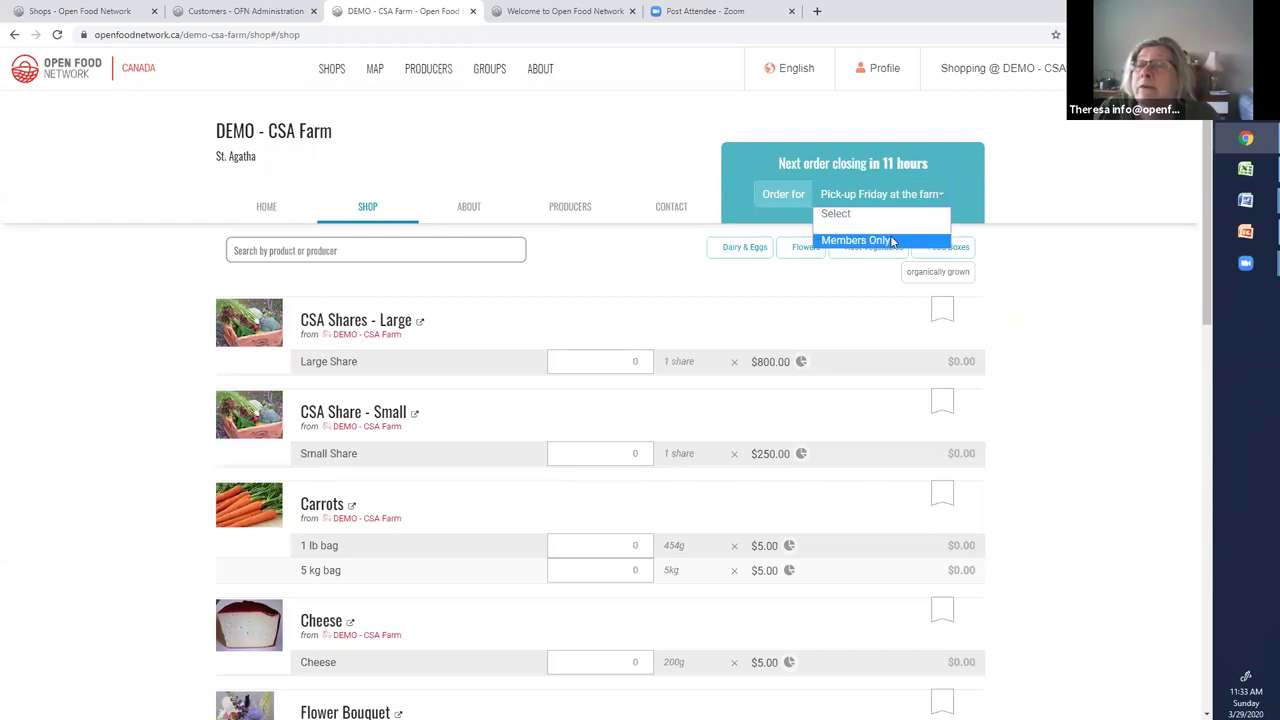
left_click(885, 244)
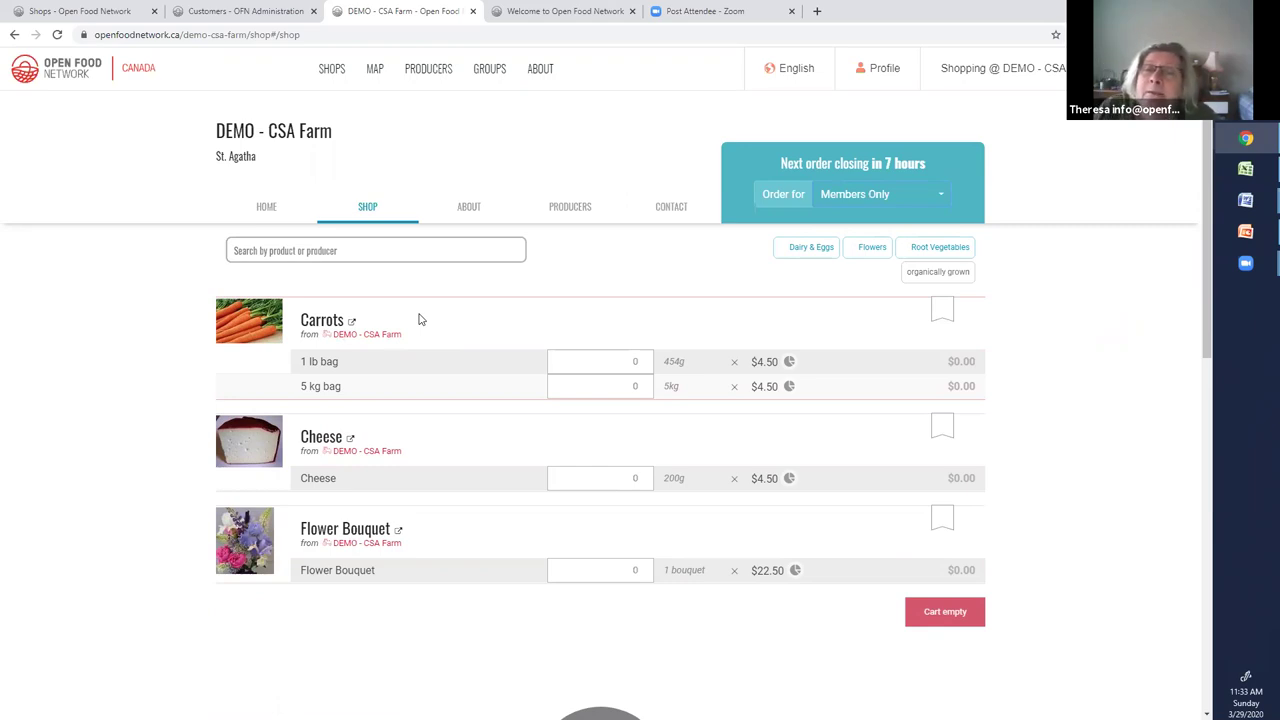
left_click(942, 193)
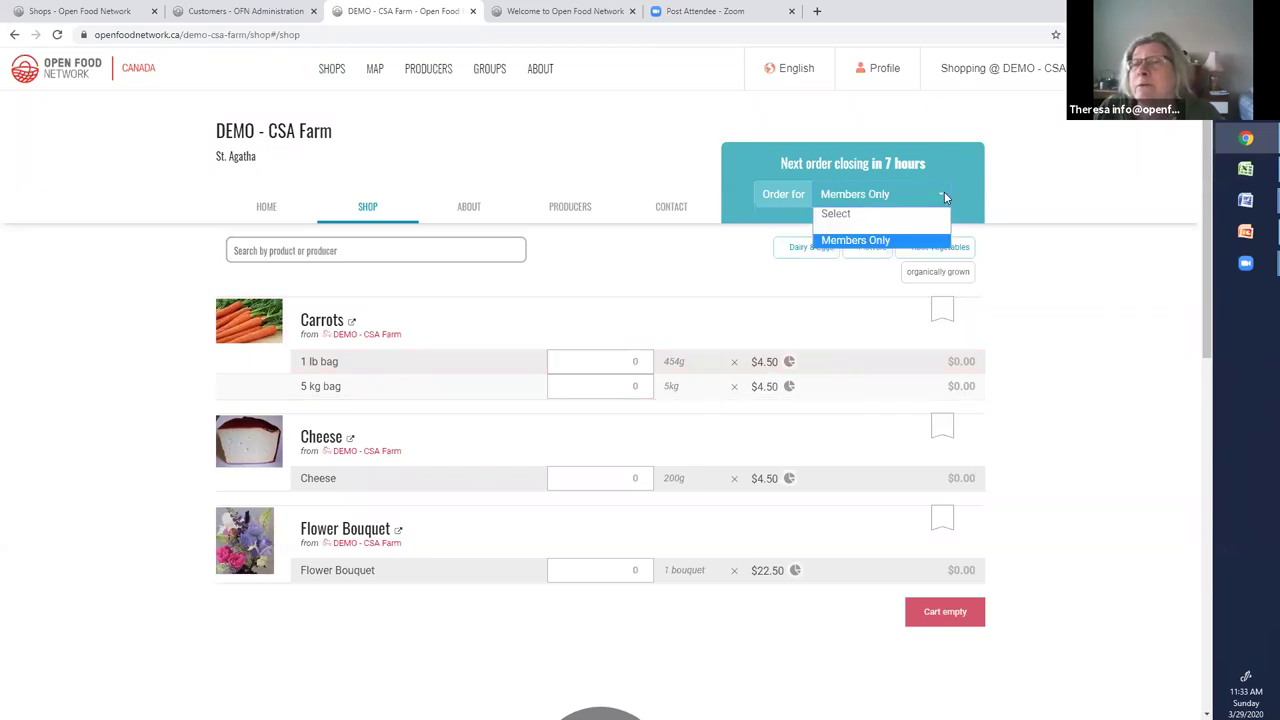
left_click(887, 232)
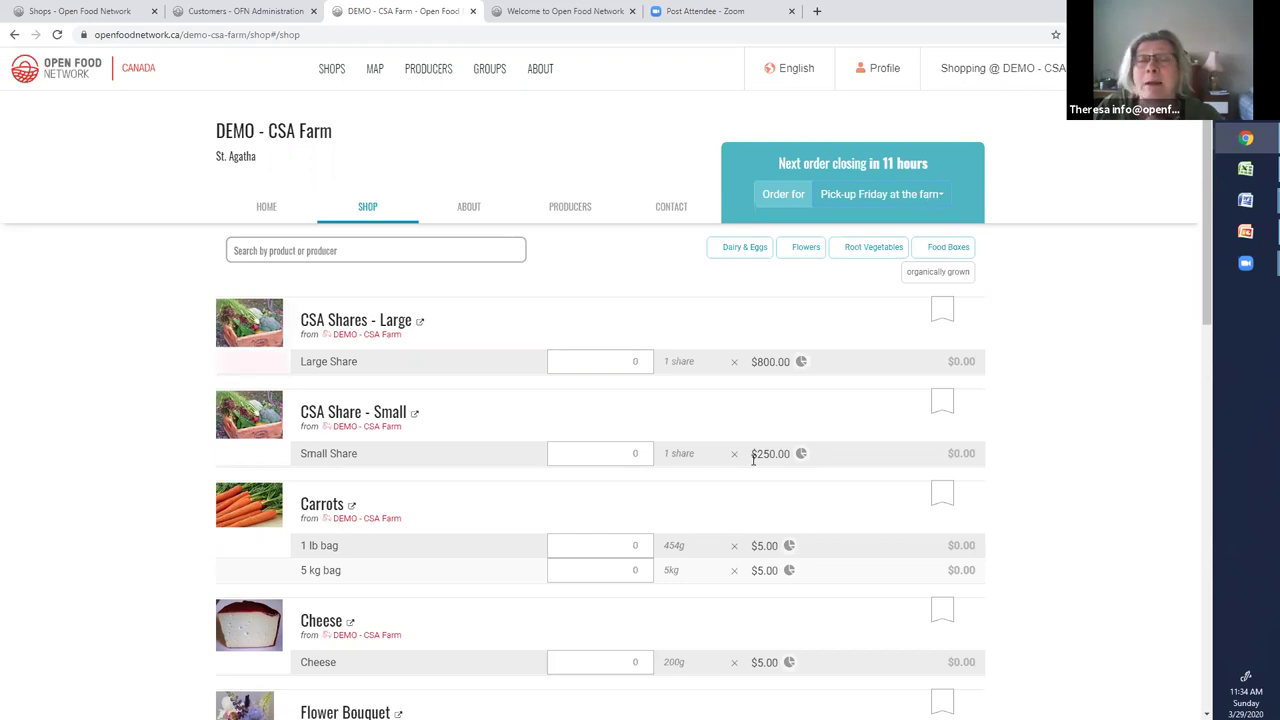
Check the available order cycles, then return to the Customers admin tab
left_click(941, 194)
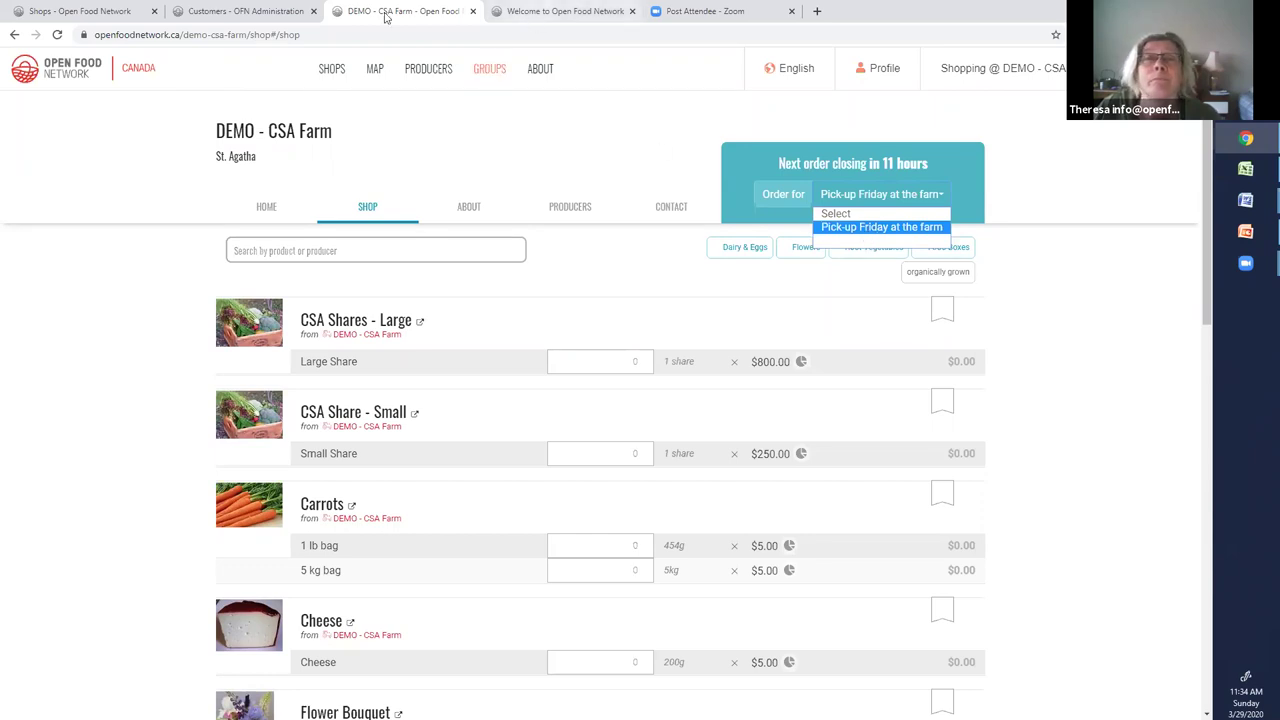
left_click(246, 12)
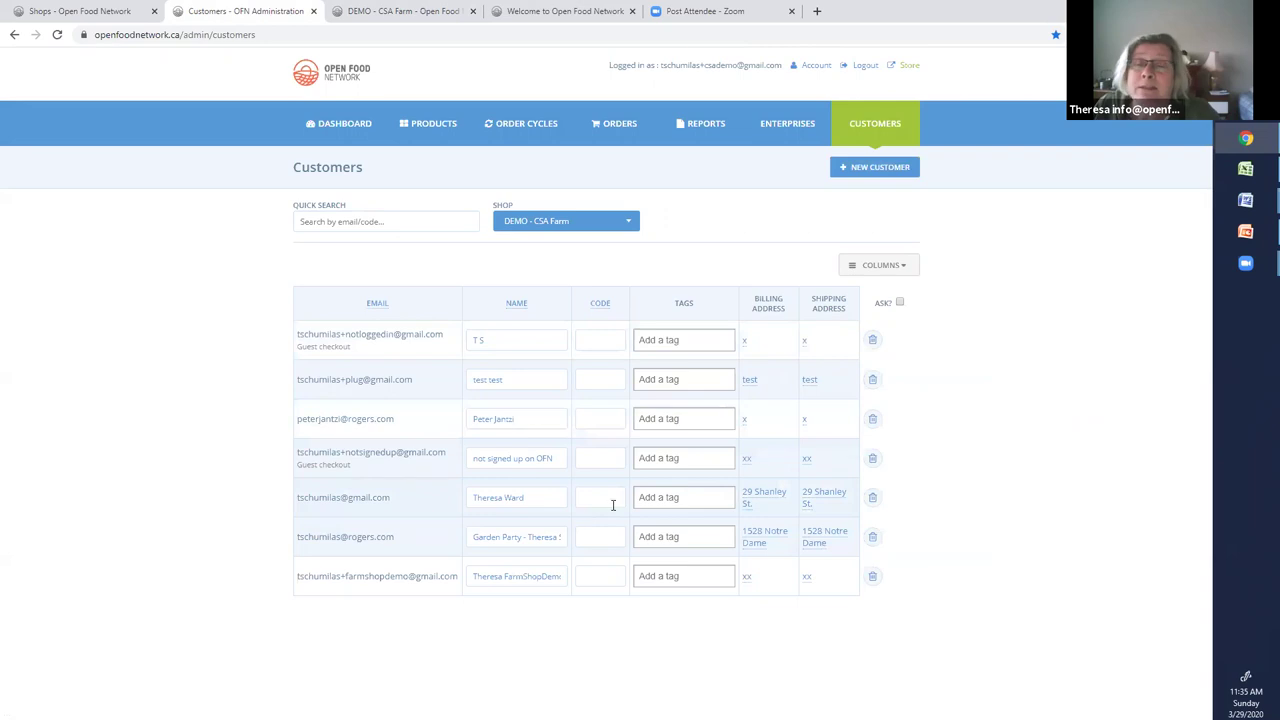
Give the fifth customer the tag 'members', save it, and go back to the dashboard
left_click(681, 496)
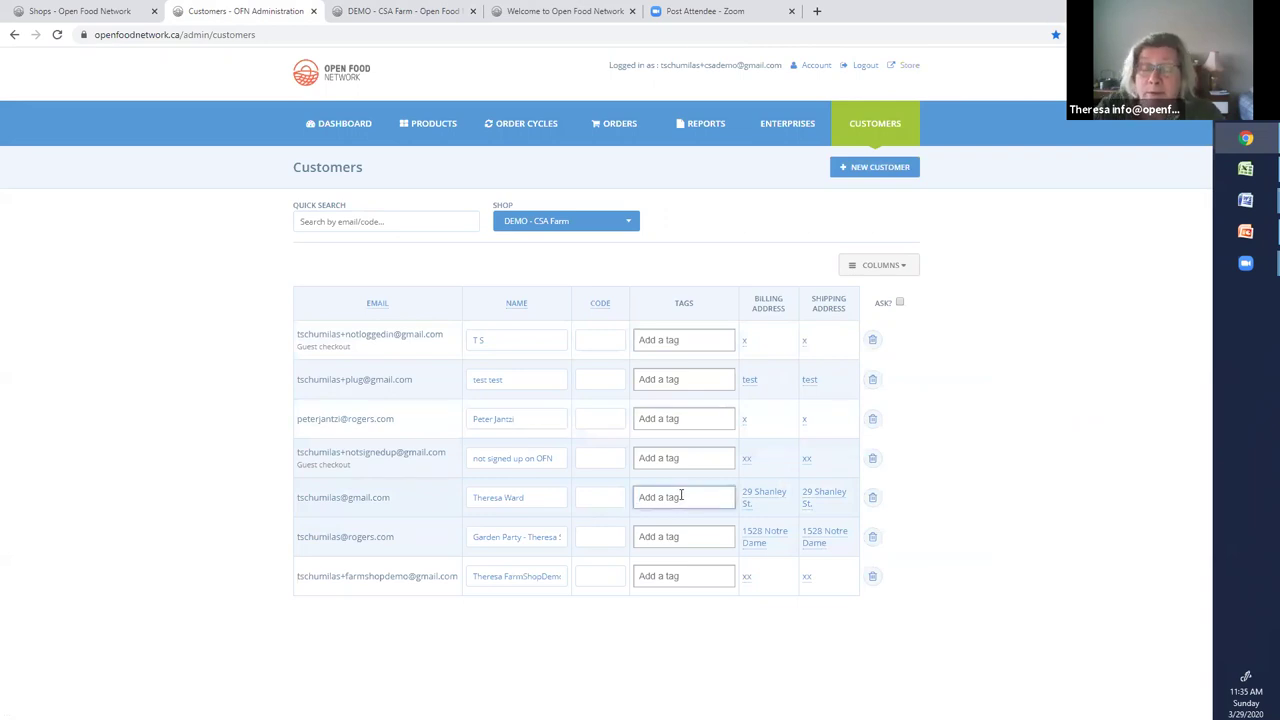
type("memb")
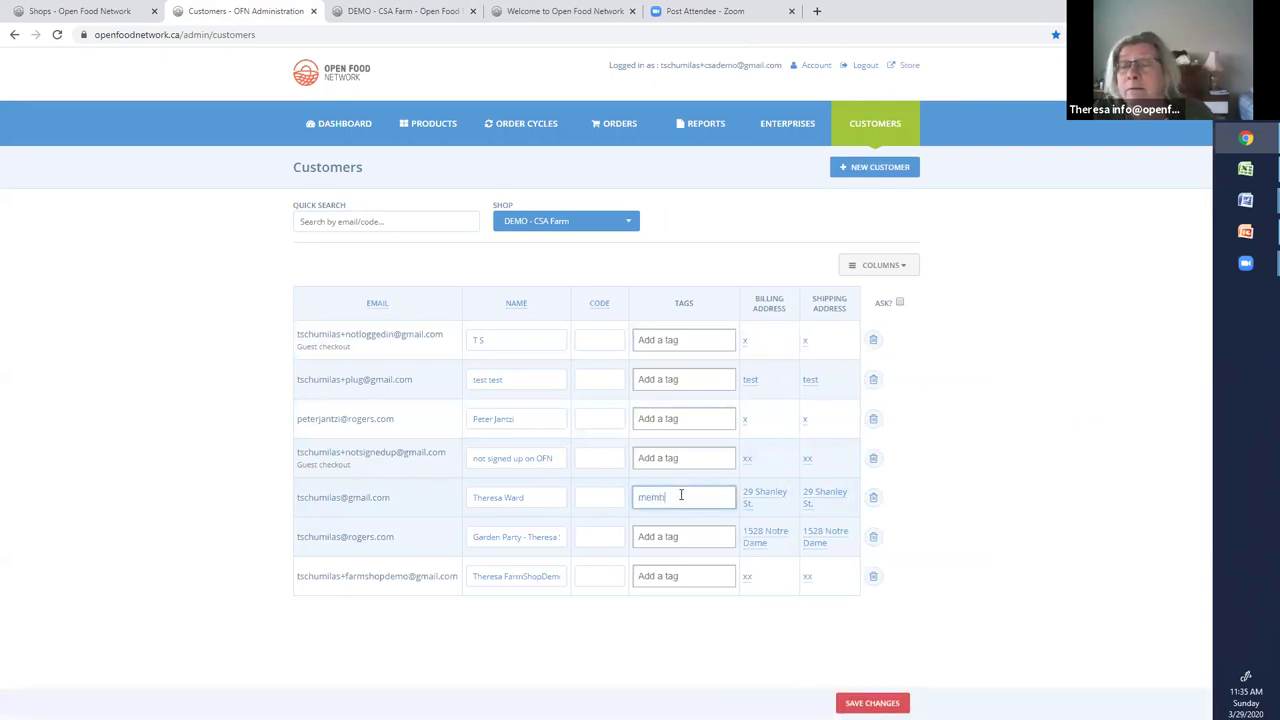
type("ers")
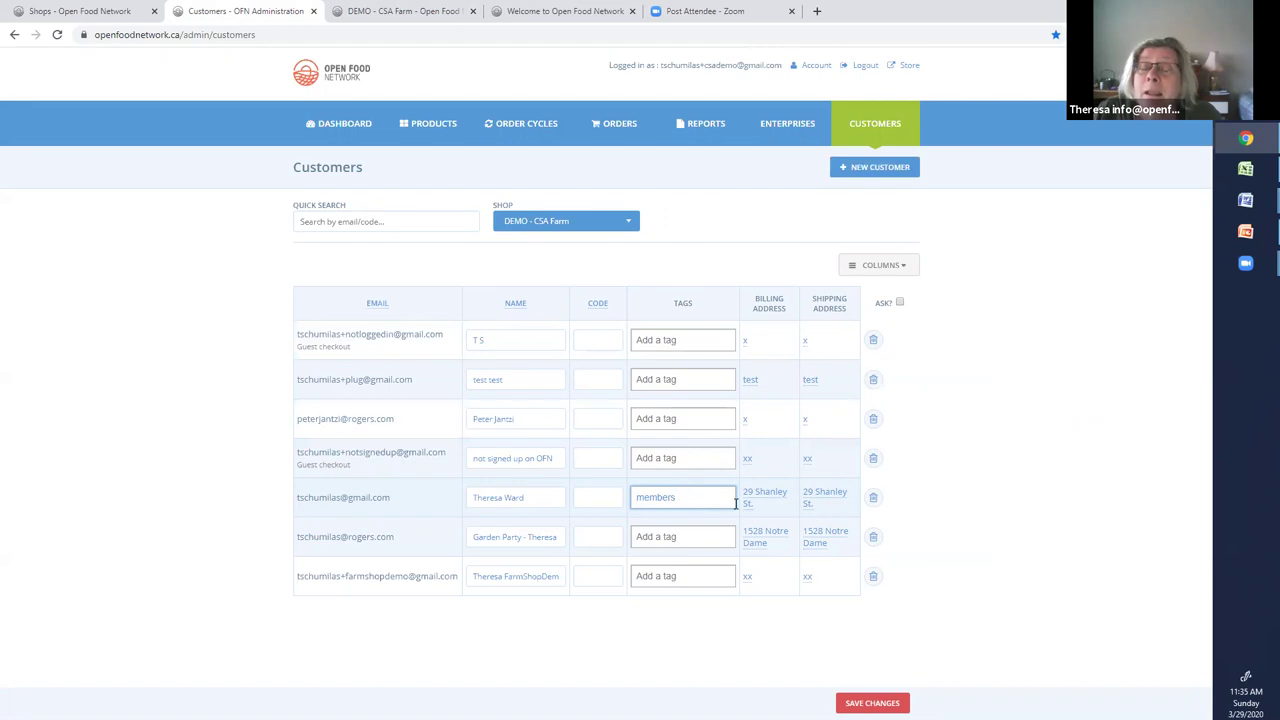
key("Return")
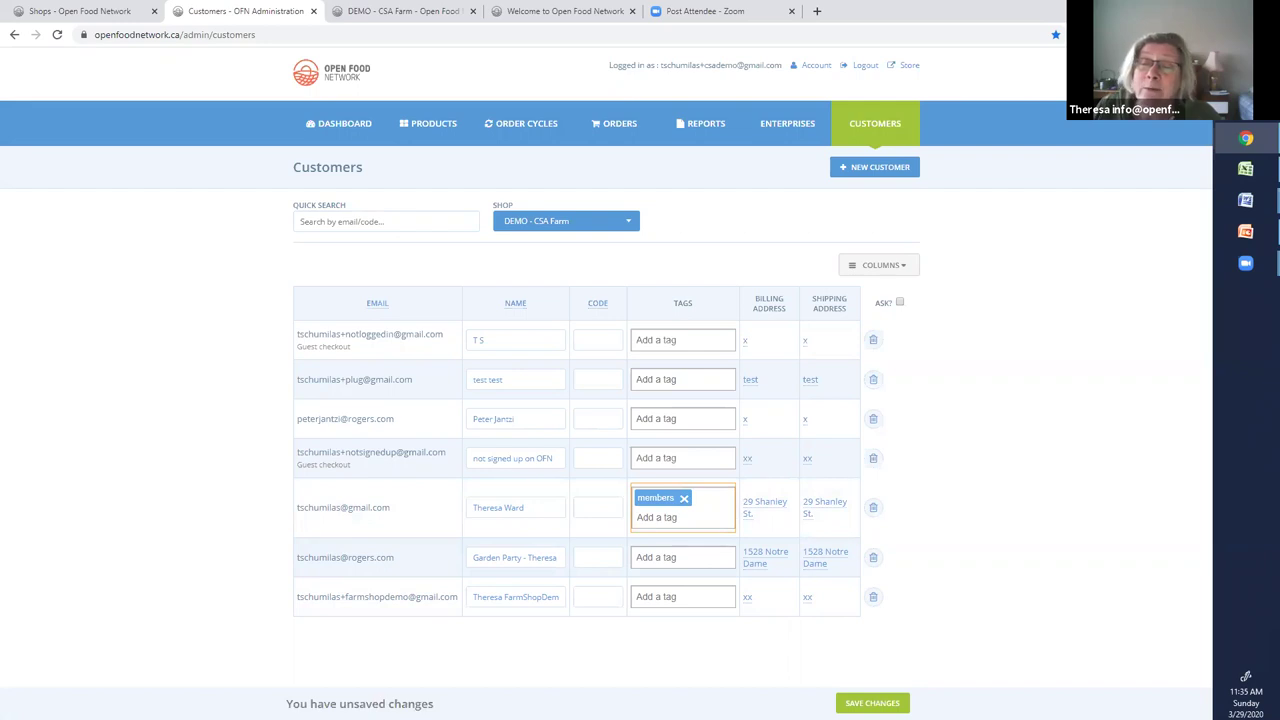
left_click(872, 703)
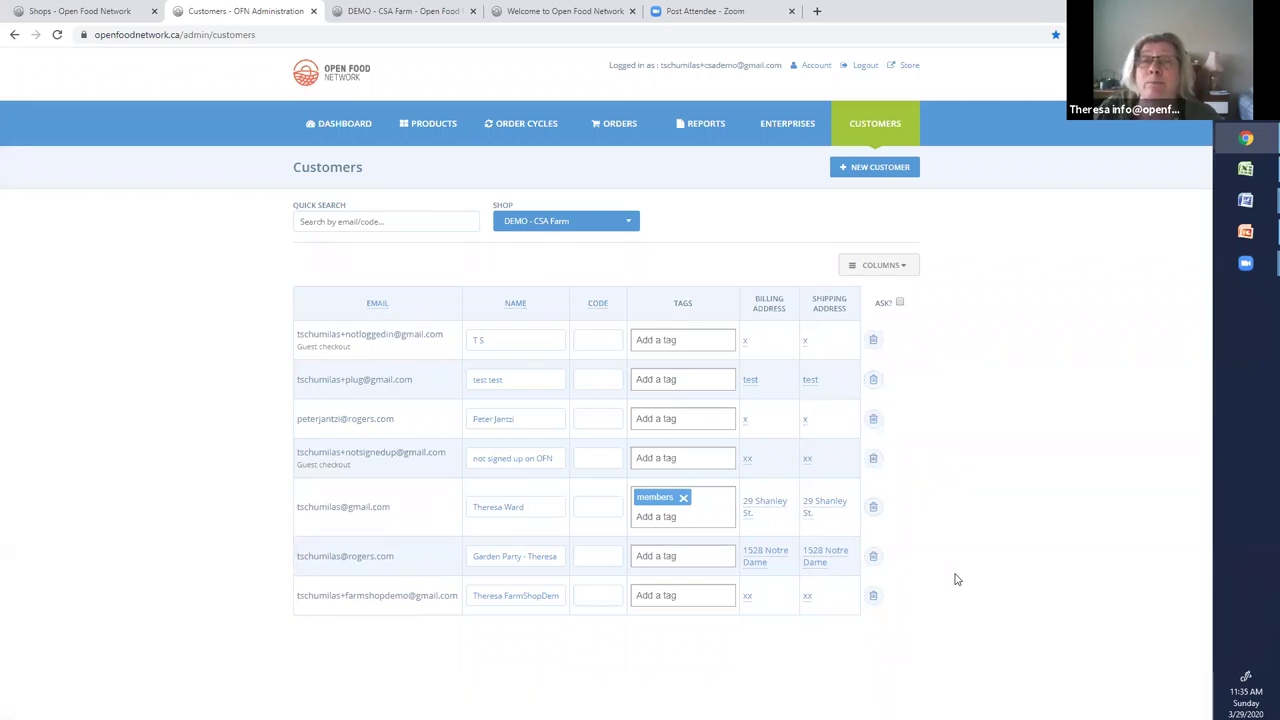
left_click(333, 127)
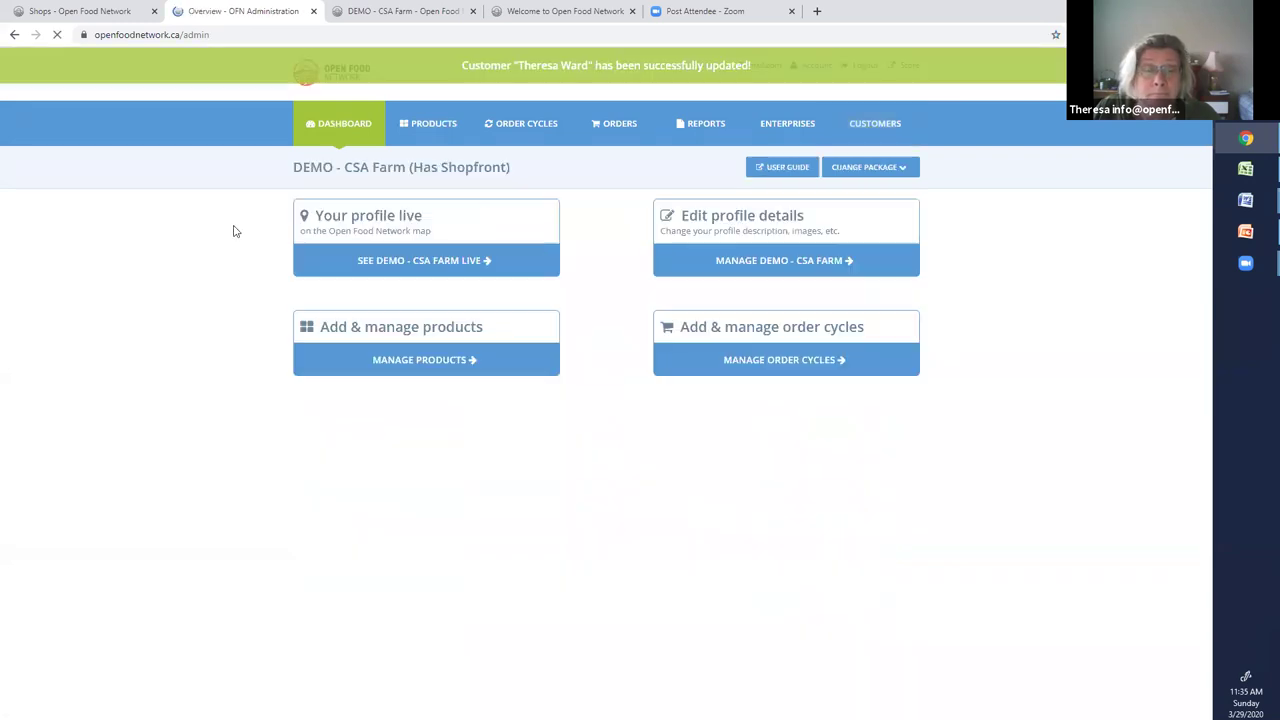
Open DEMO - CSA Farm's Tag Rules settings and read, then close, the default rules help
left_click(754, 263)
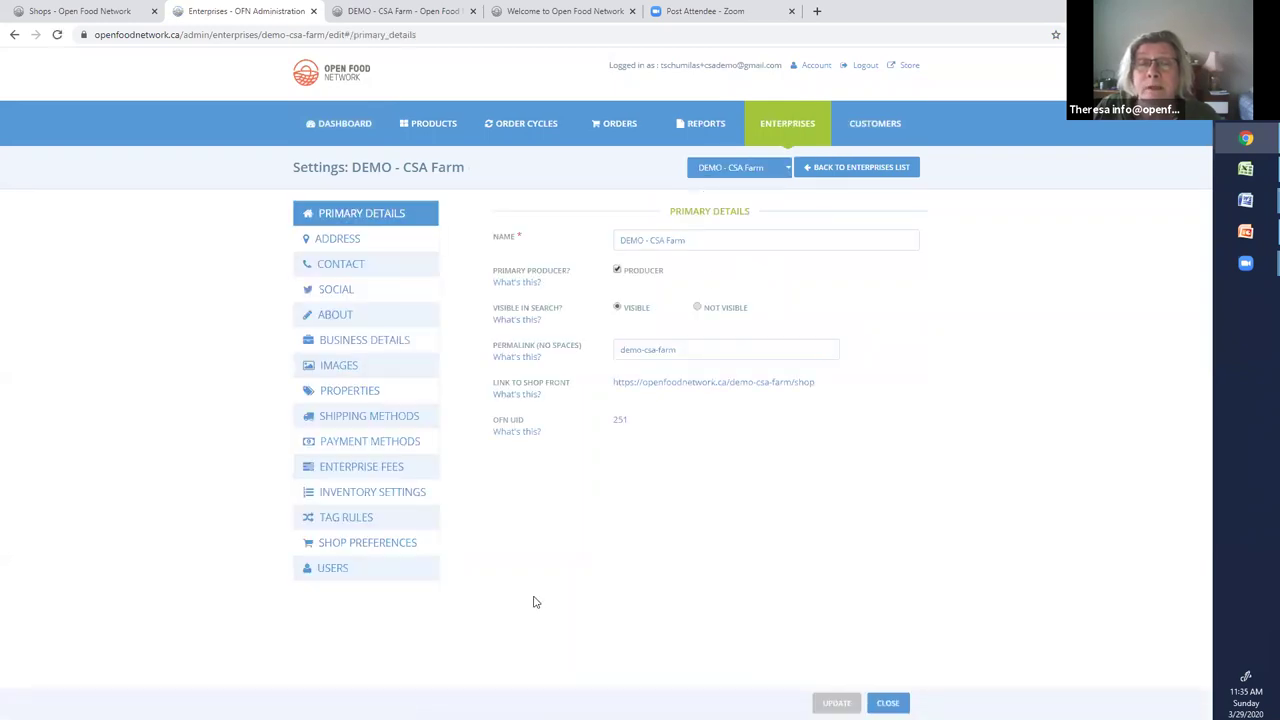
left_click(347, 518)
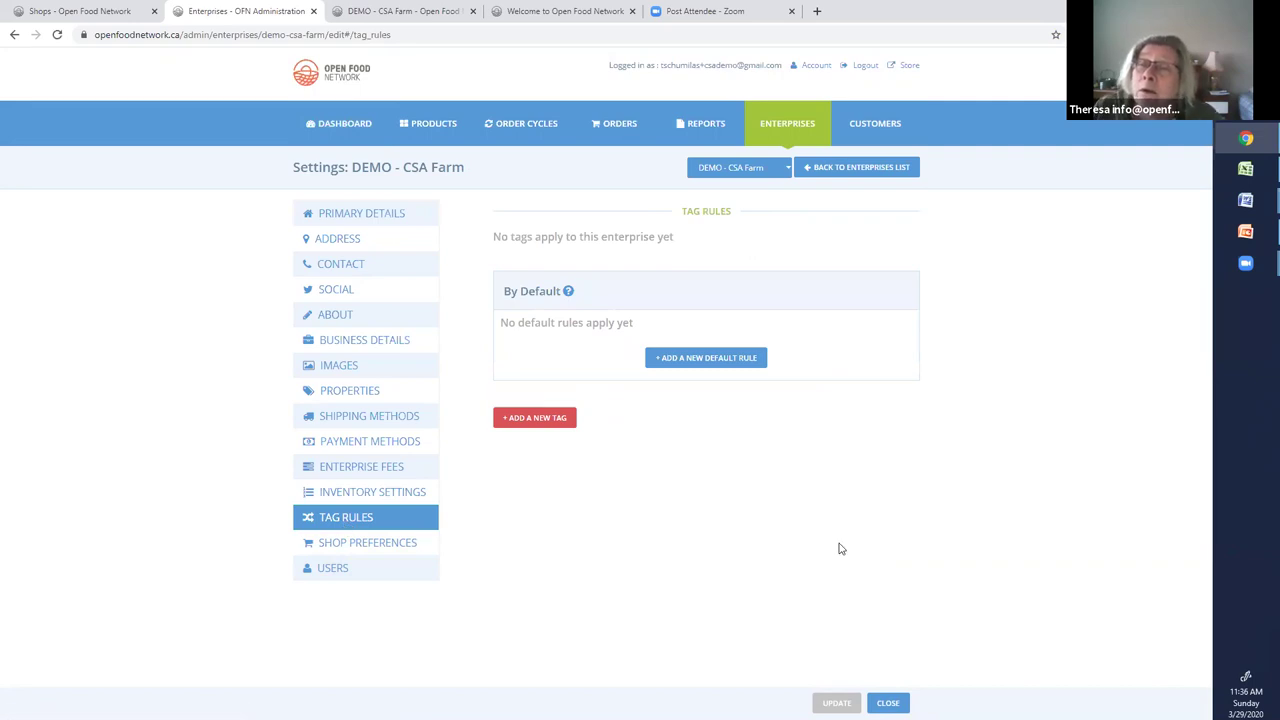
left_click(568, 290)
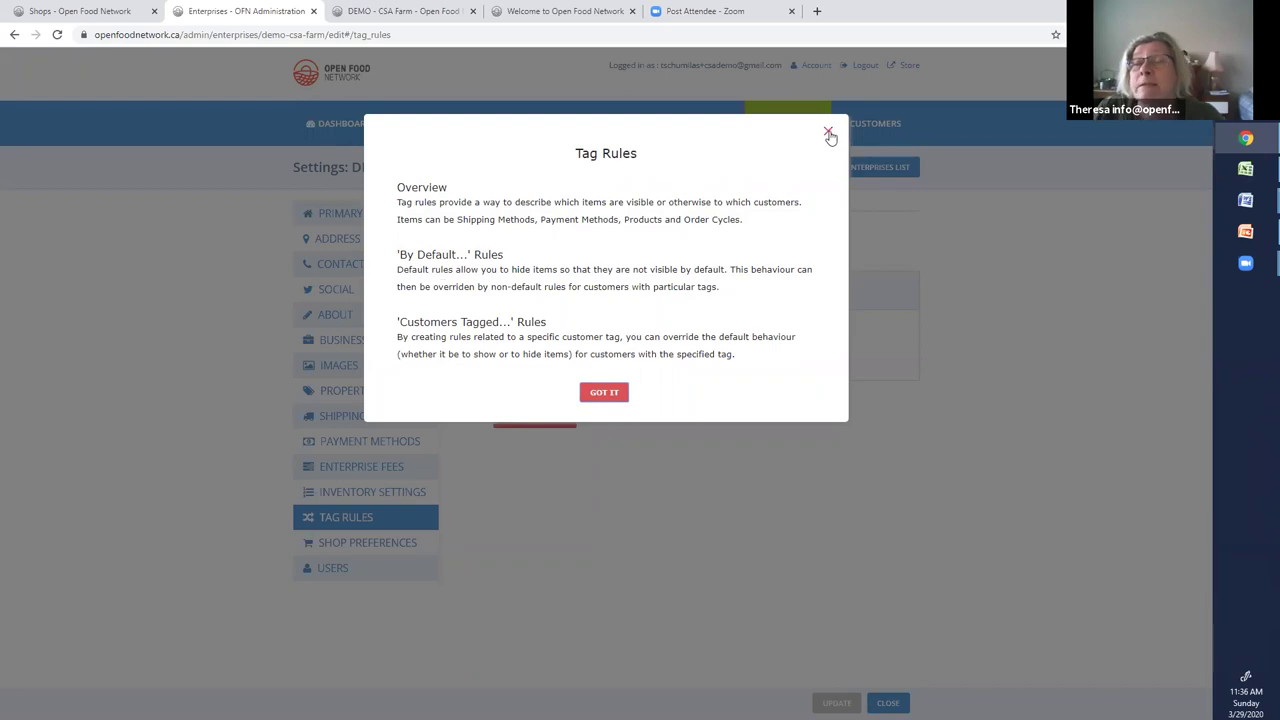
left_click(828, 133)
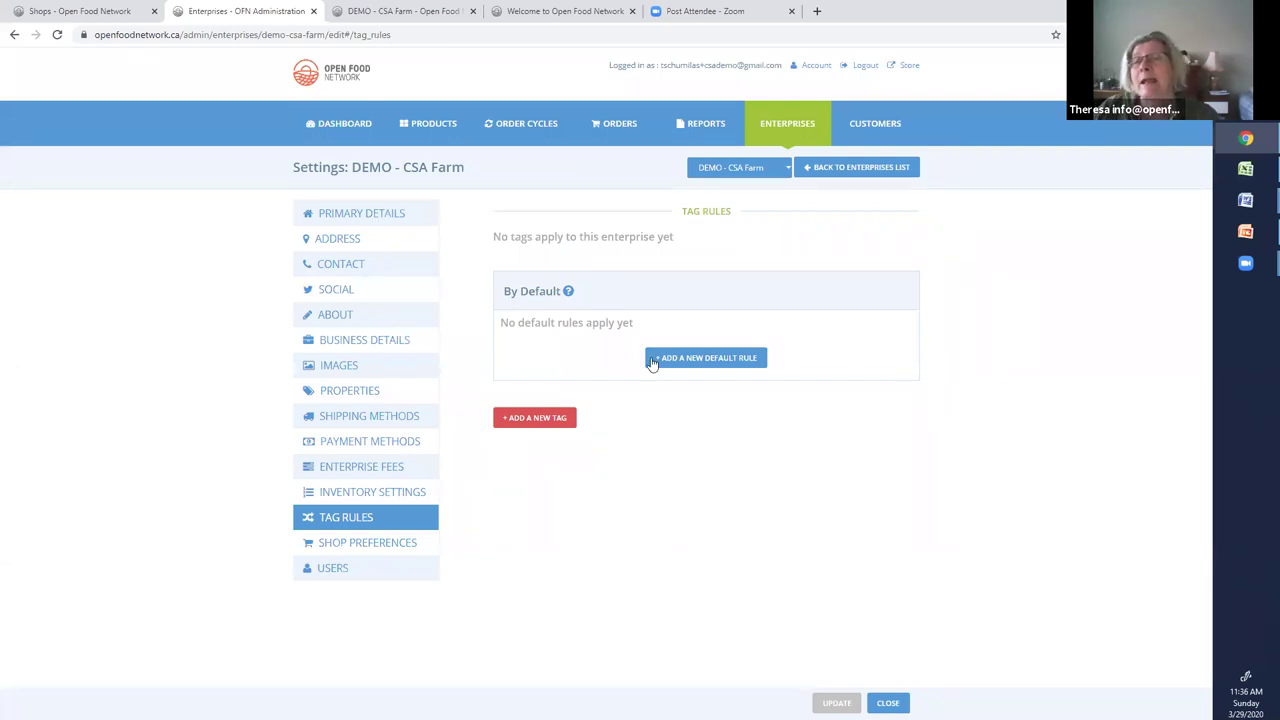
Add a default 'Show or Hide order cycles in my shopfront' rule
left_click(709, 359)
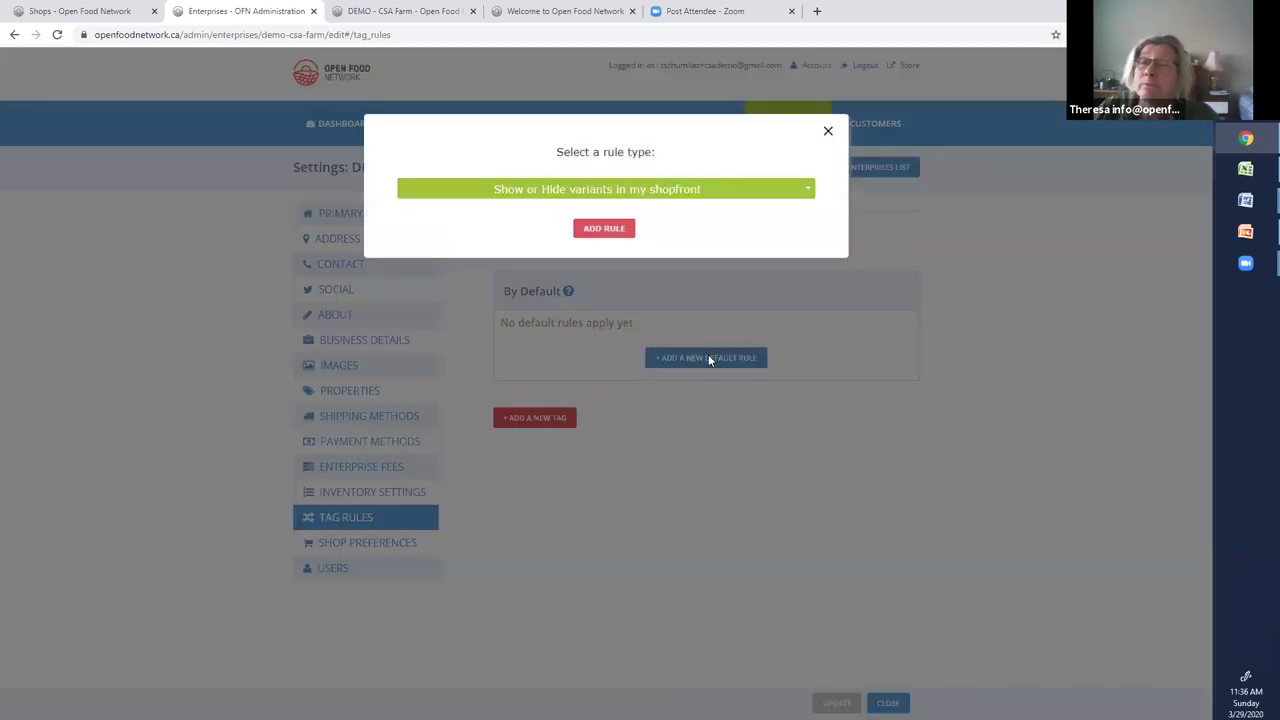
left_click(808, 192)
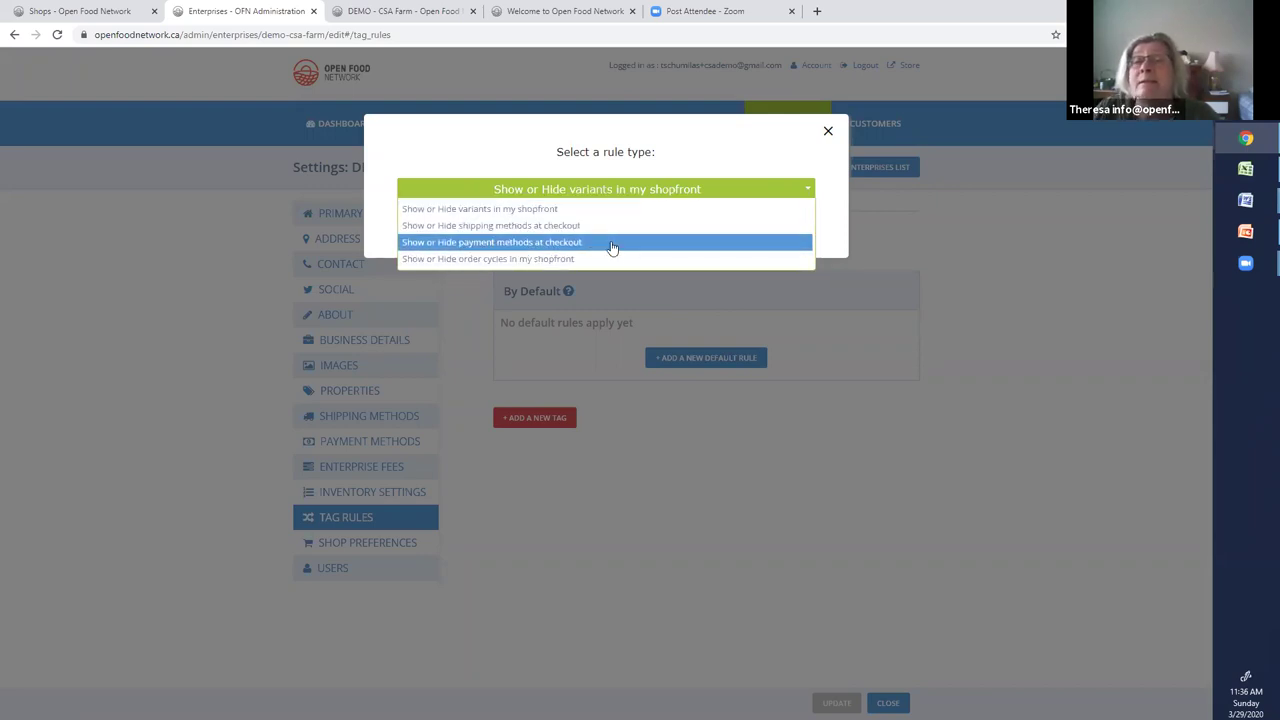
left_click(553, 259)
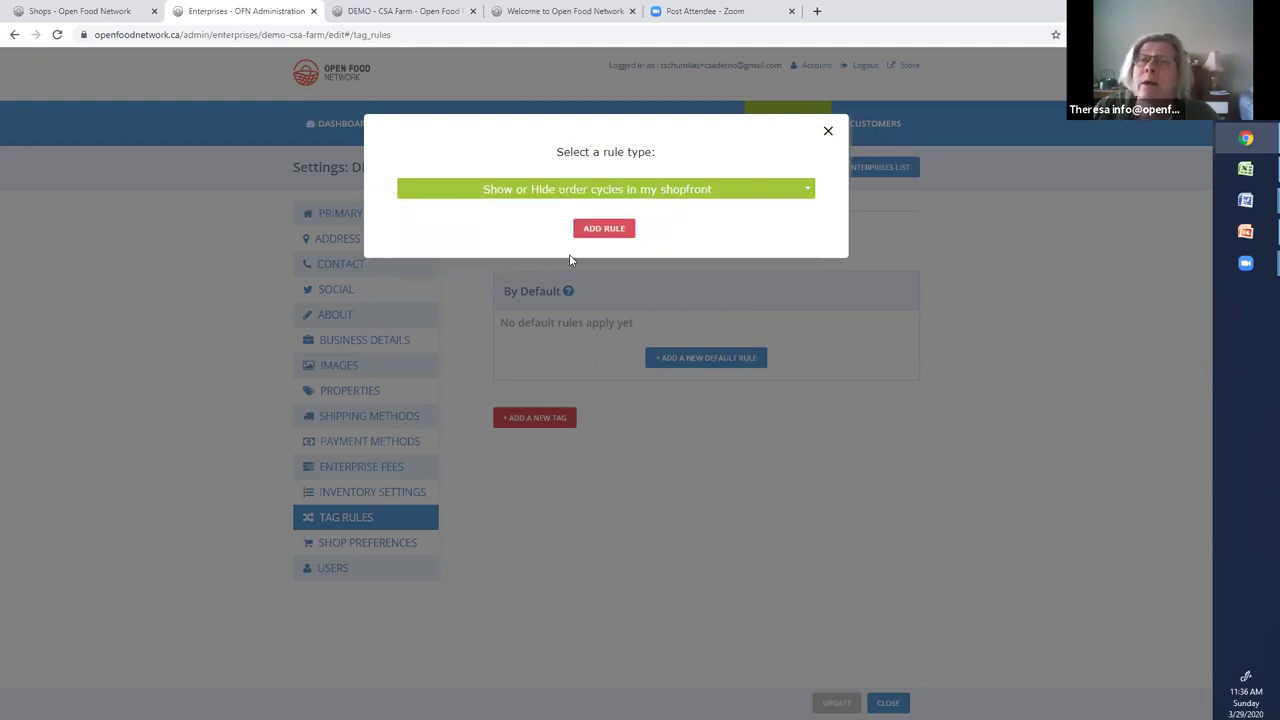
left_click(604, 229)
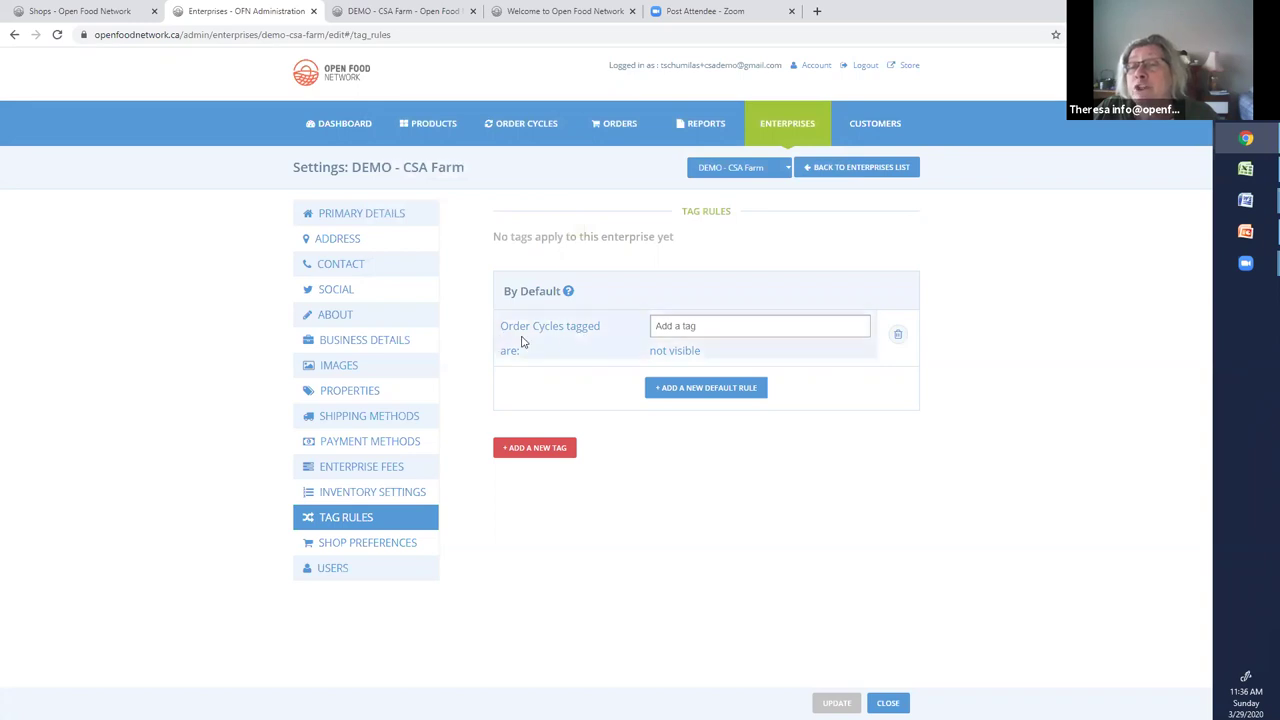
Hide order cycles tagged membersonlyshop by default, then add an empty customer-tag group
left_click(659, 322)
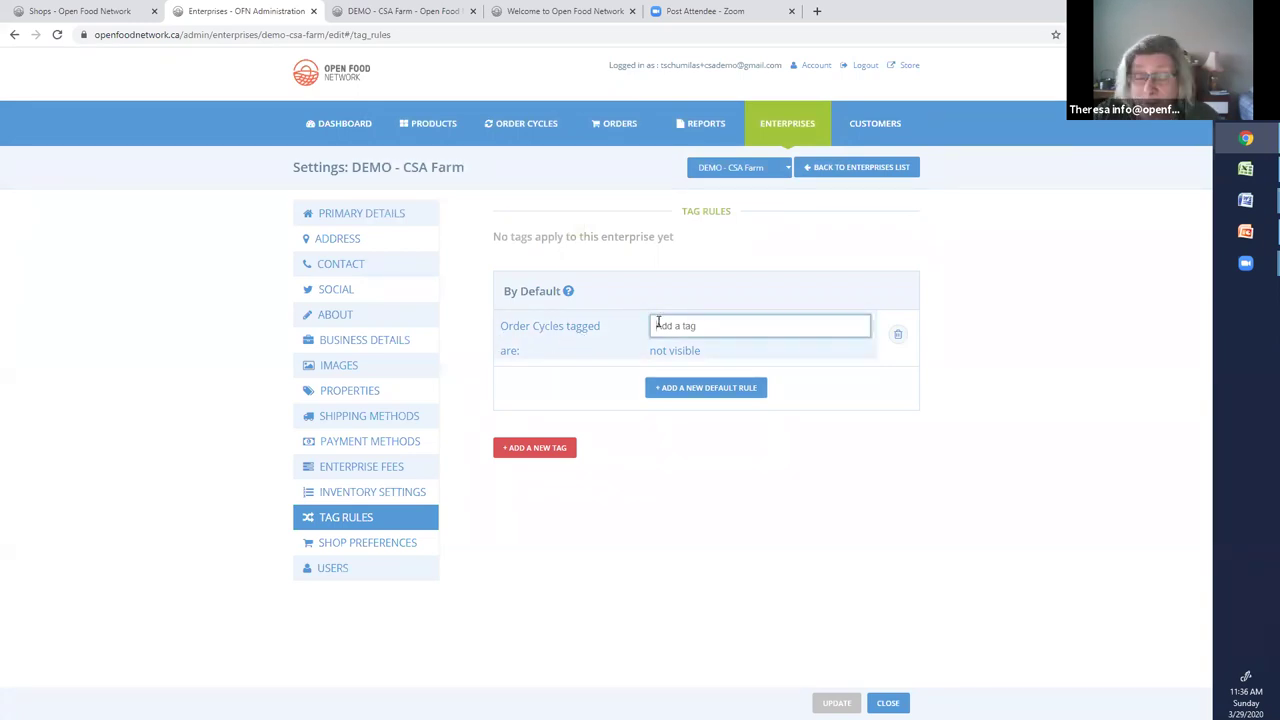
type("member")
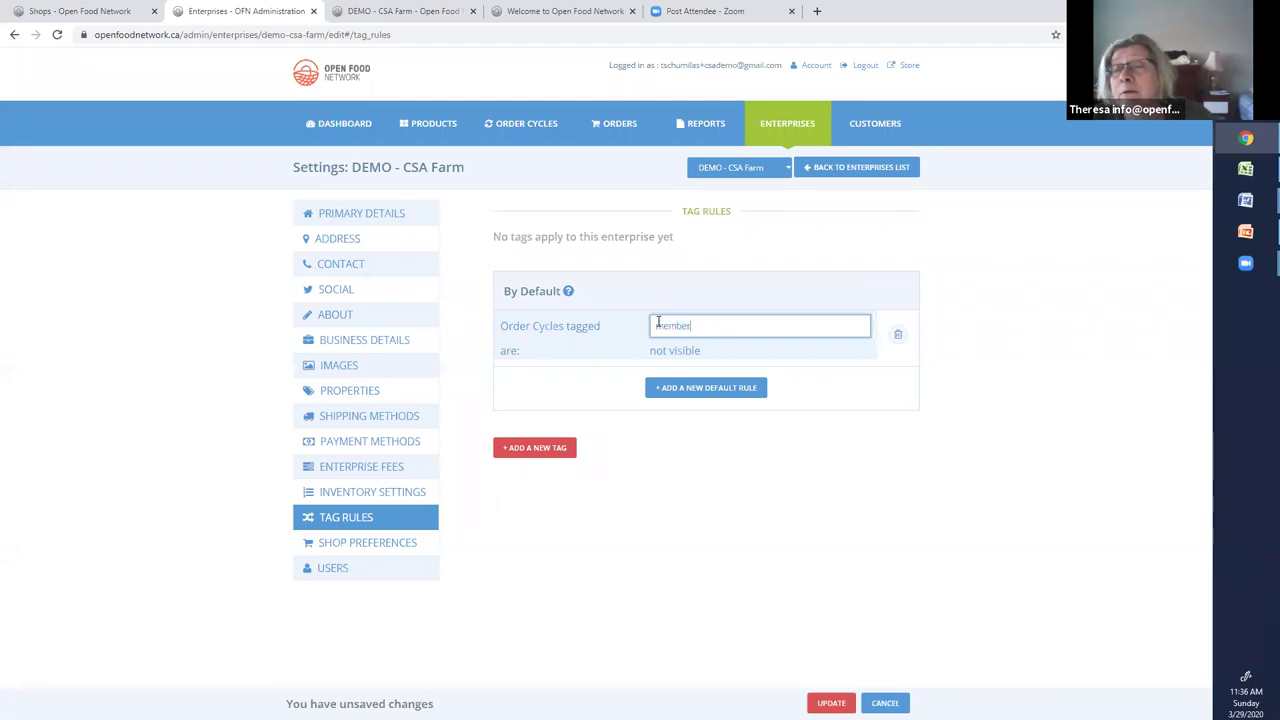
type("sonlyshop")
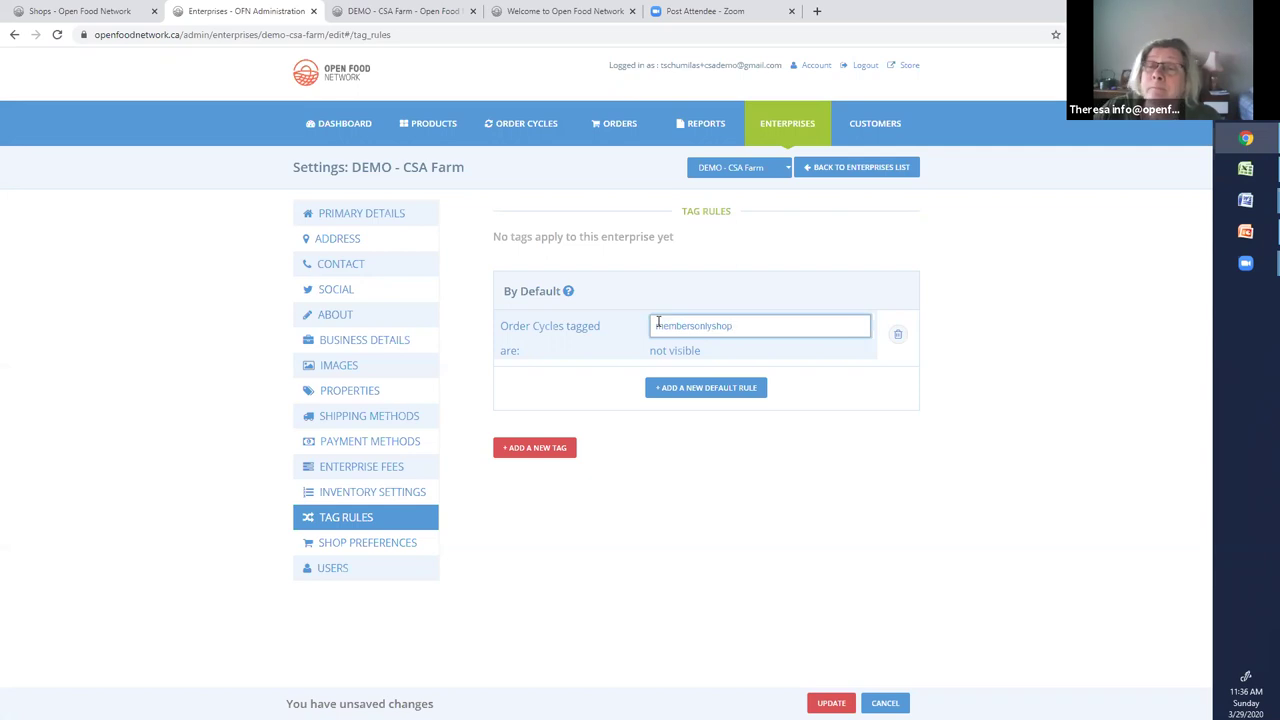
left_click(705, 394)
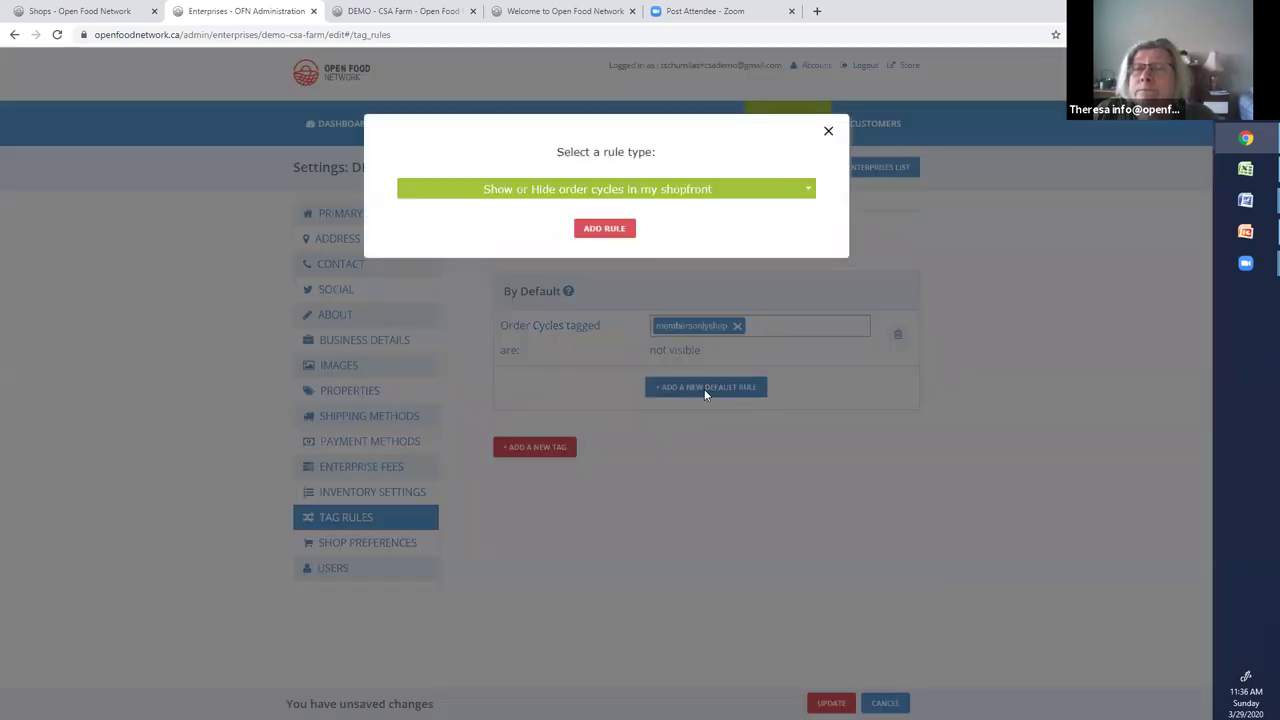
left_click(828, 130)
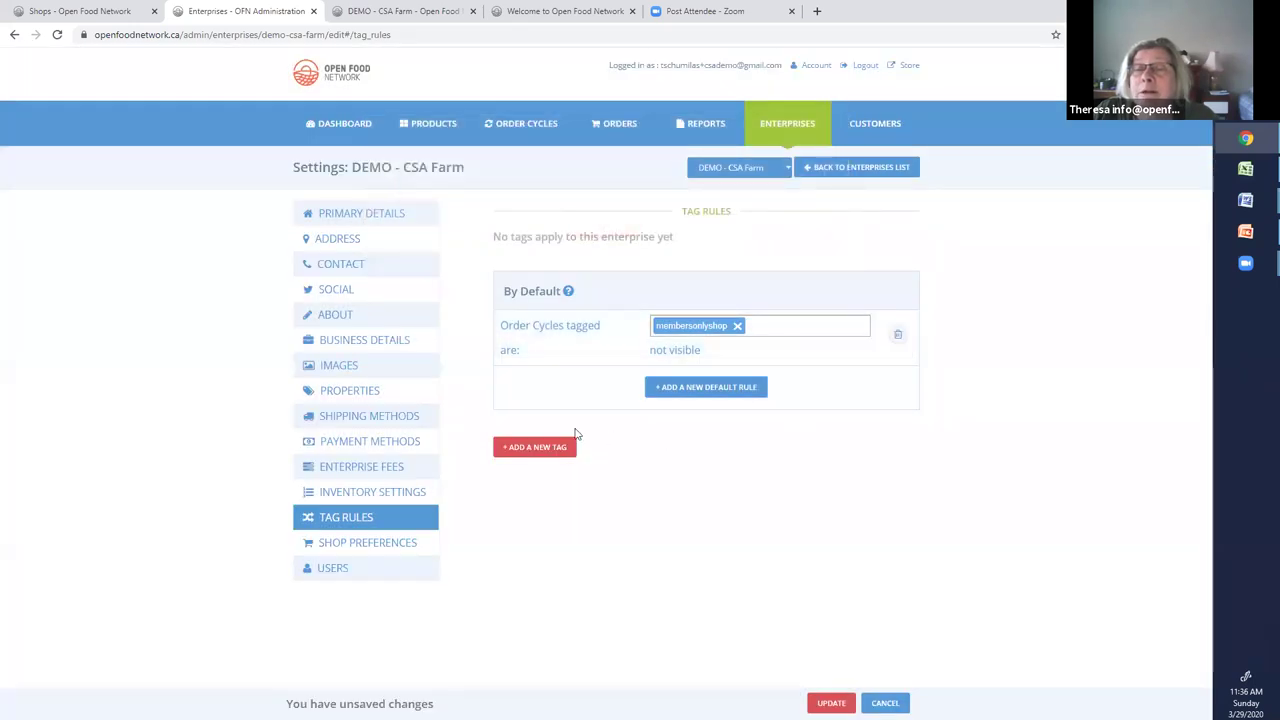
left_click(535, 449)
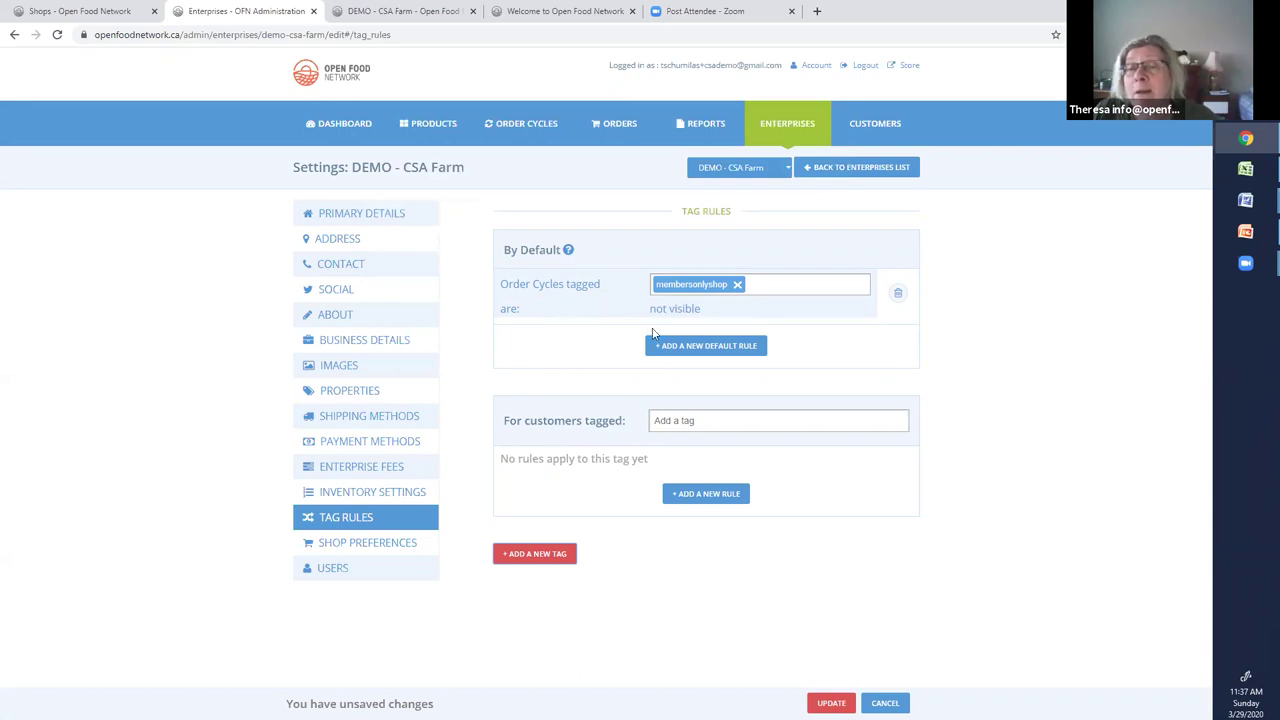
Tag the new group 'members' and give it a 'Show or Hide order cycles' rule
left_click(660, 421)
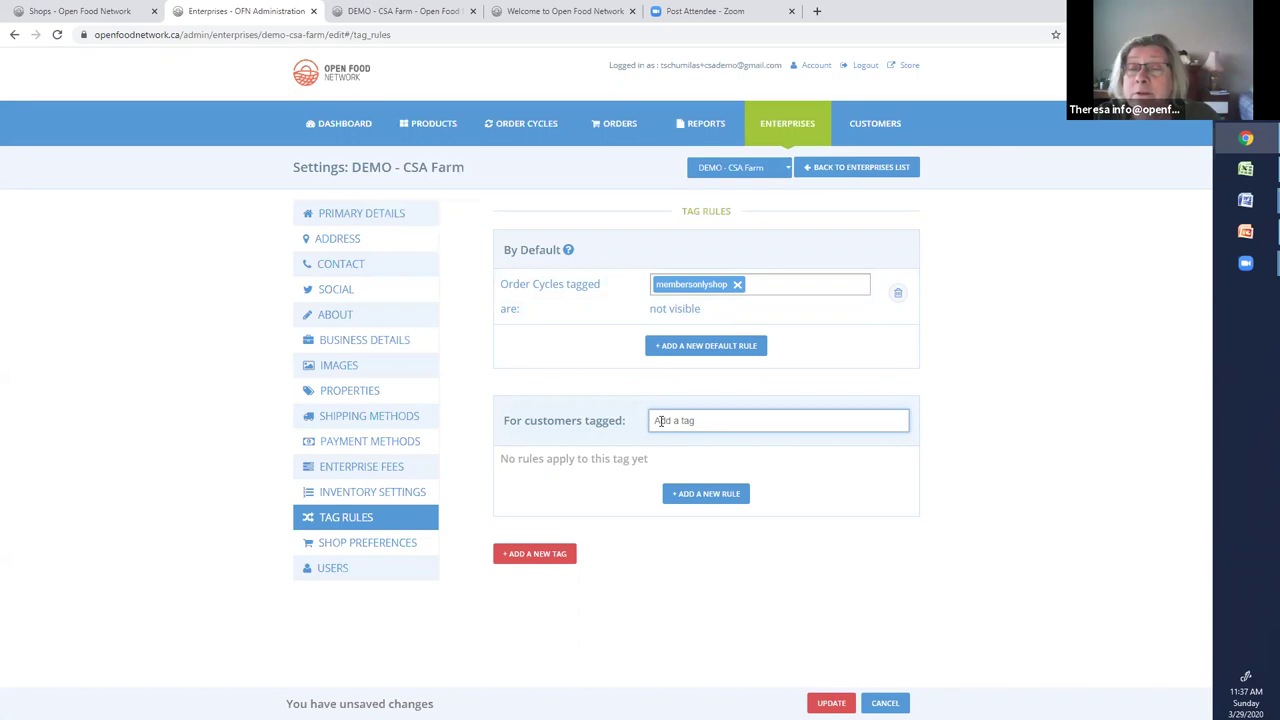
type("members")
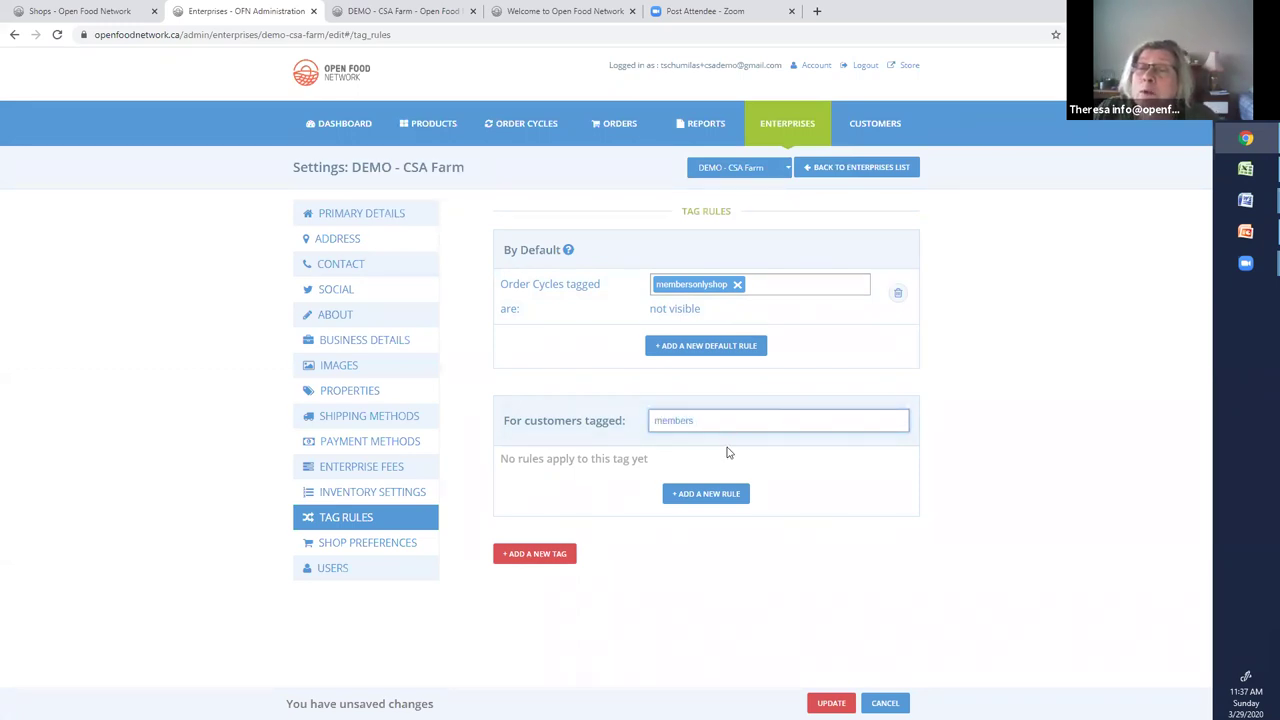
left_click(699, 495)
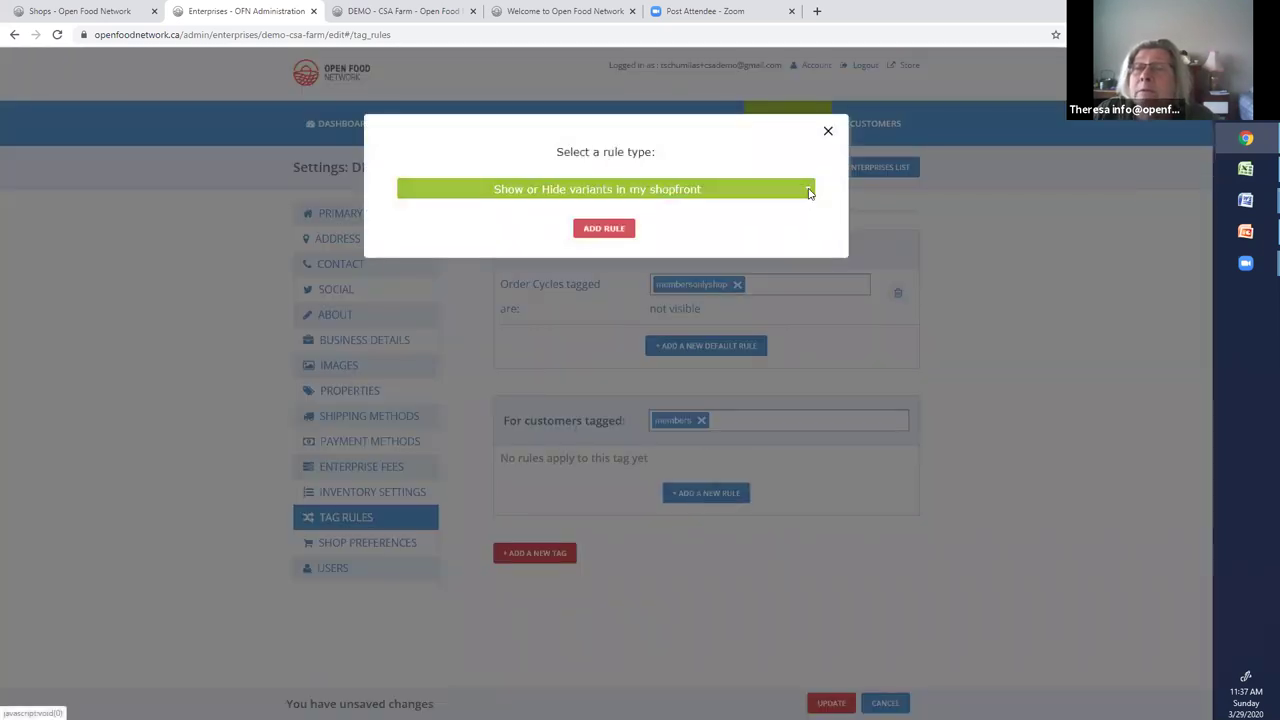
left_click(806, 192)
left_click(577, 260)
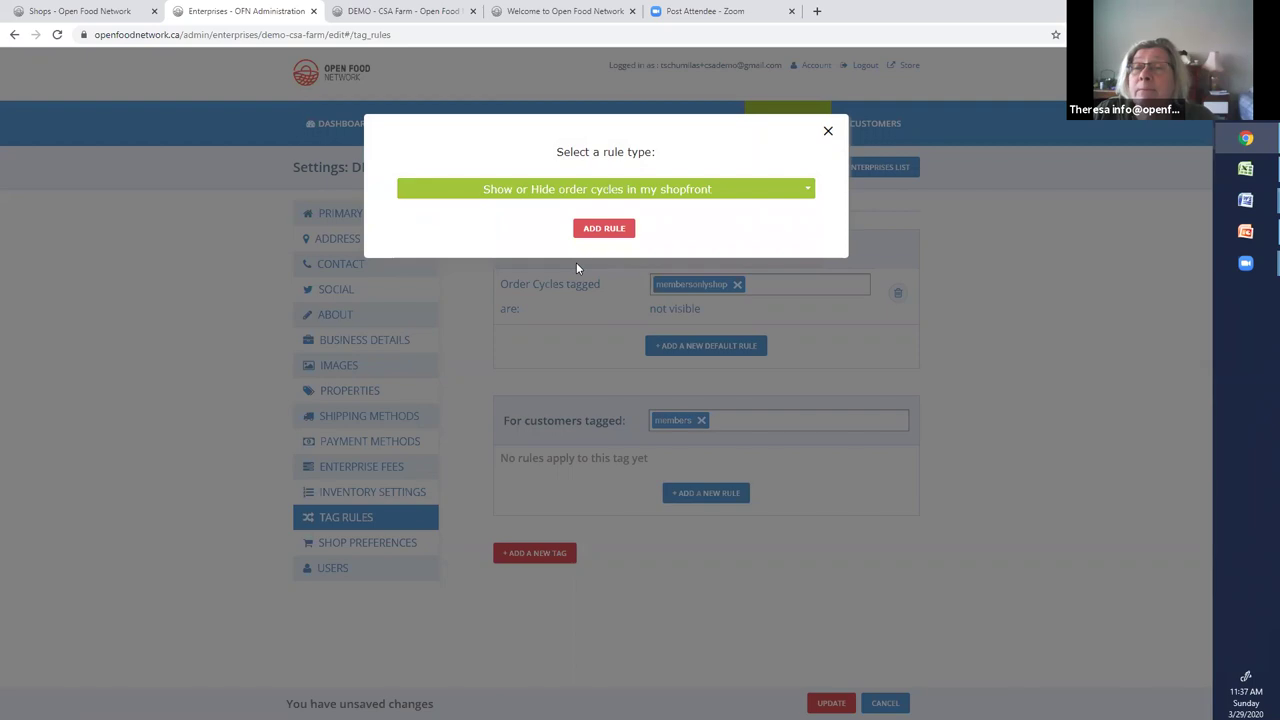
left_click(604, 228)
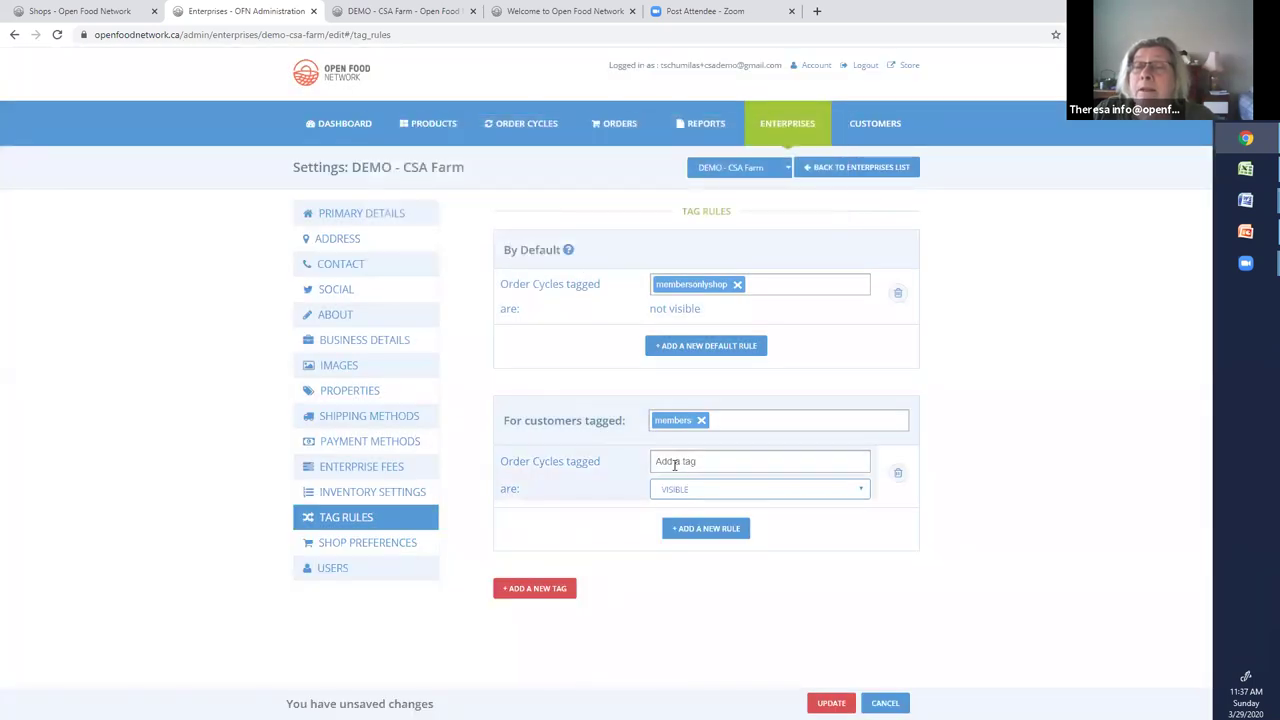
Make membersonlyshop order cycles visible to members and save the tag rules with Update
left_click(675, 465)
type("mem")
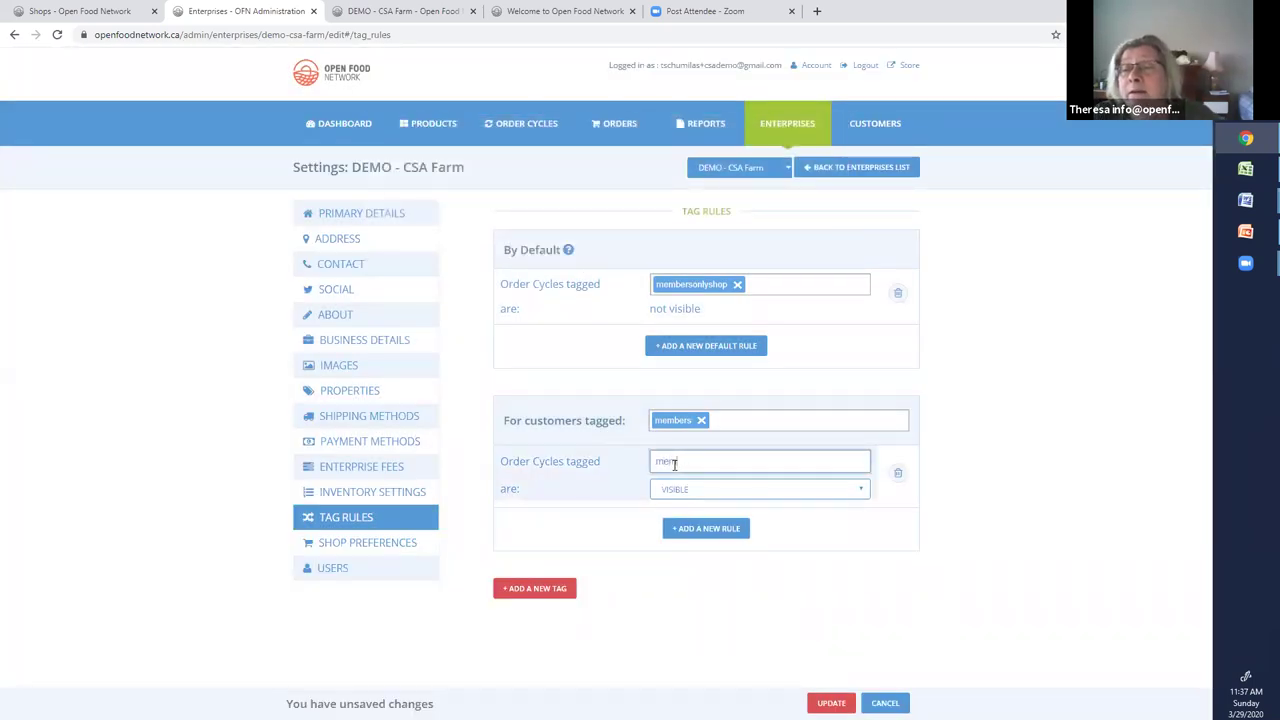
type("bersonlyshop")
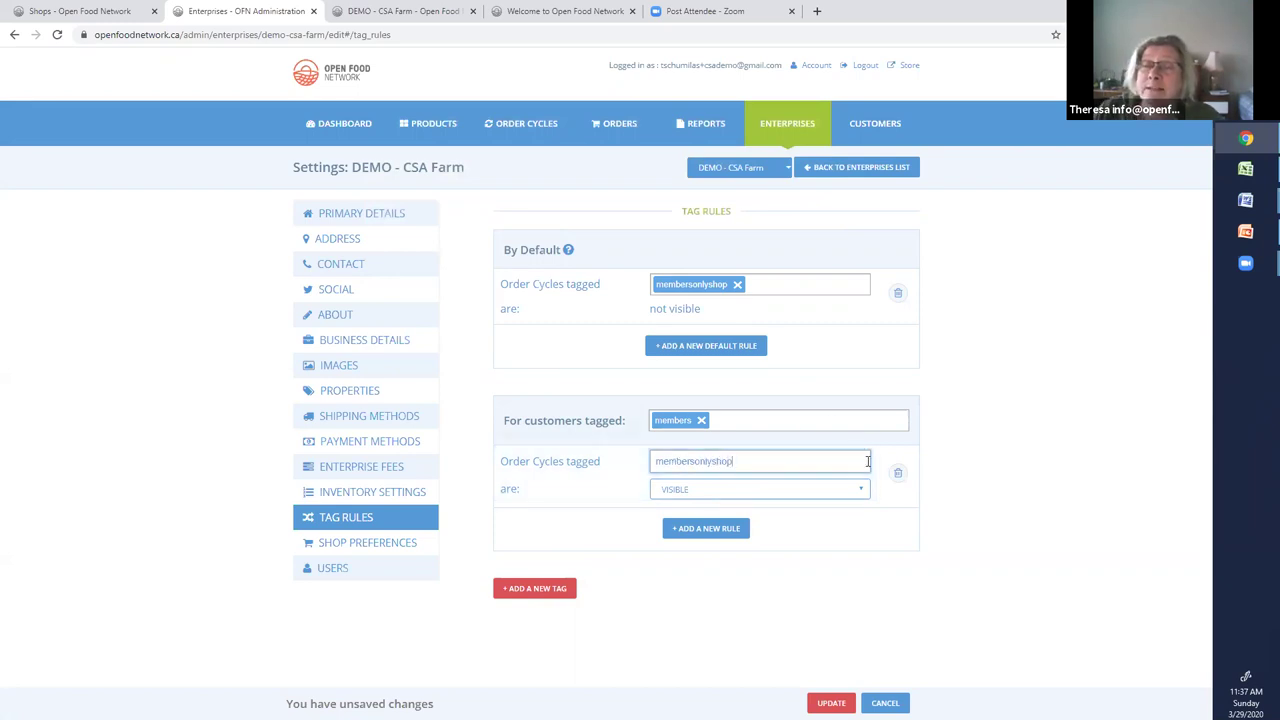
left_click(831, 703)
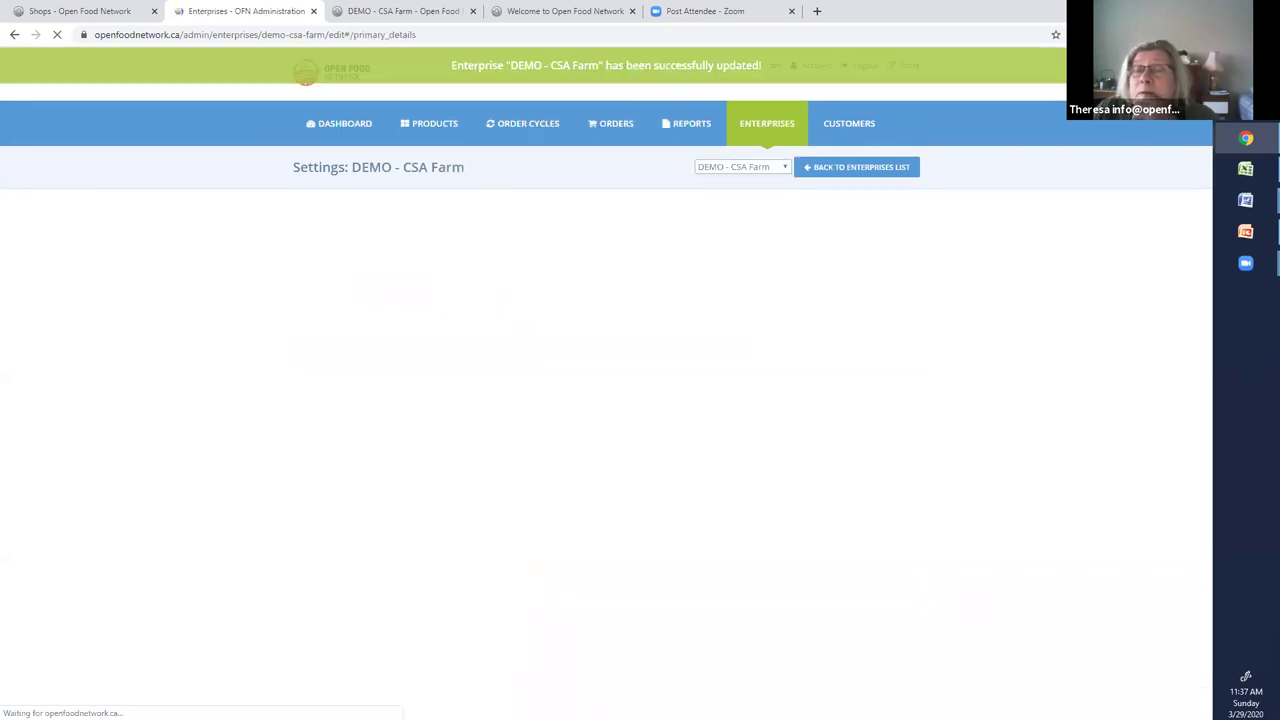
Reopen Tag Rules to review the membersonlyshop default rule and the members visibility rule
left_click(354, 517)
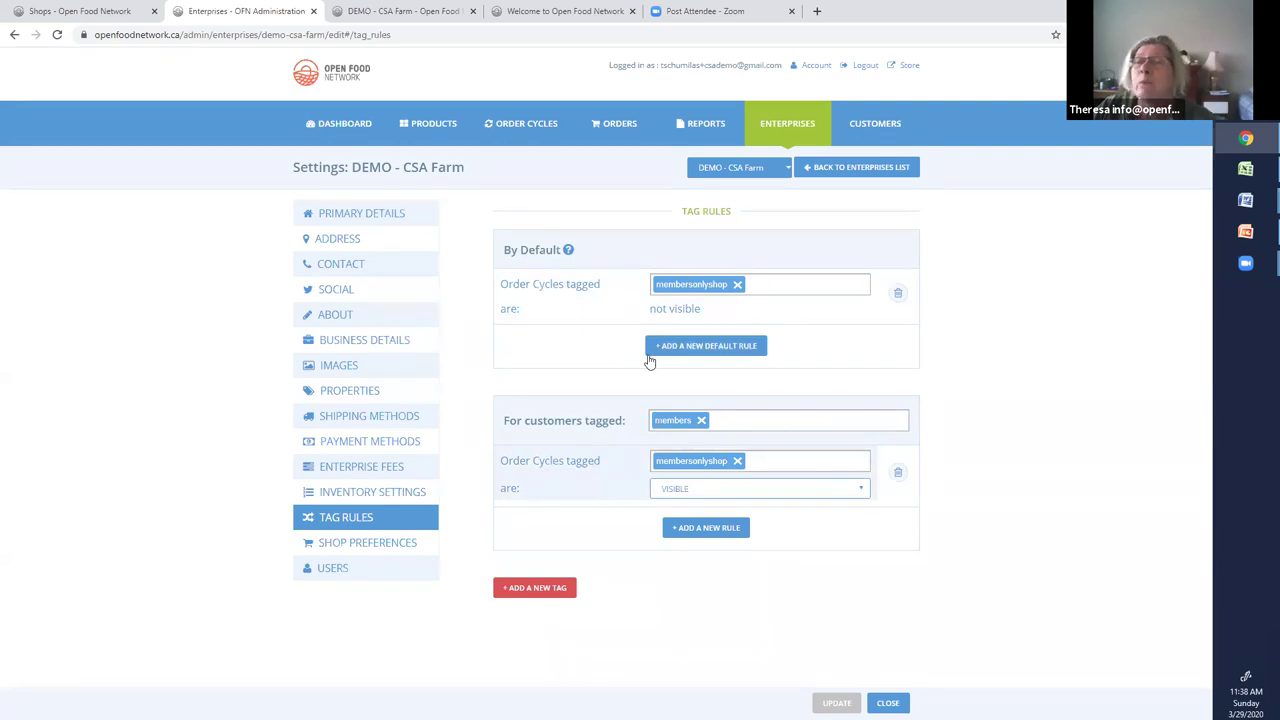
left_click(651, 420)
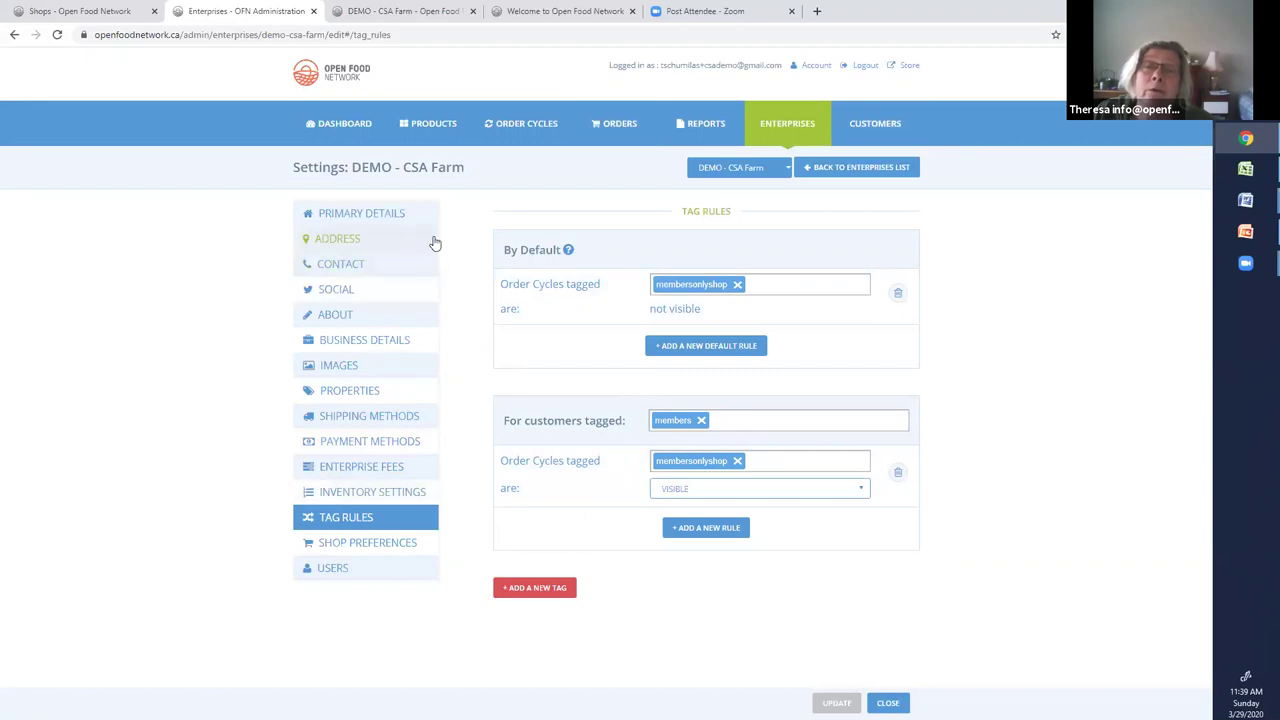
From the Order Cycles list, edit the CSA members shop order cycle
left_click(523, 126)
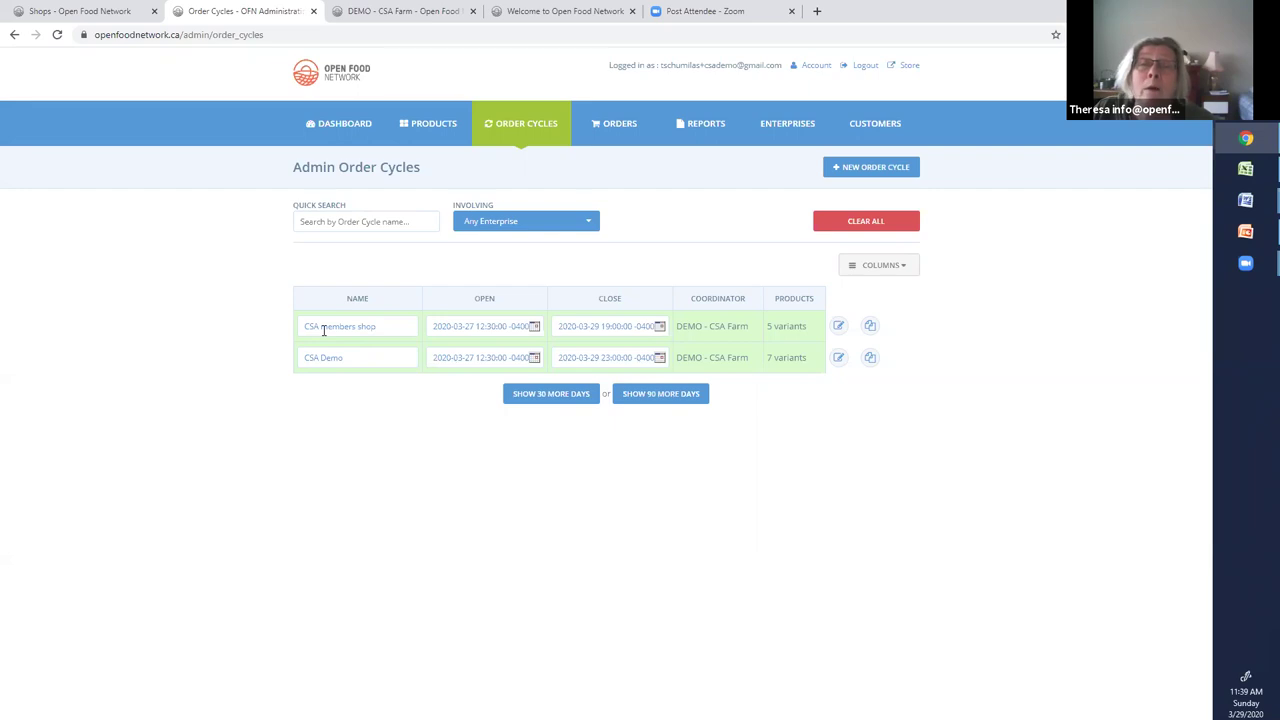
left_click(839, 327)
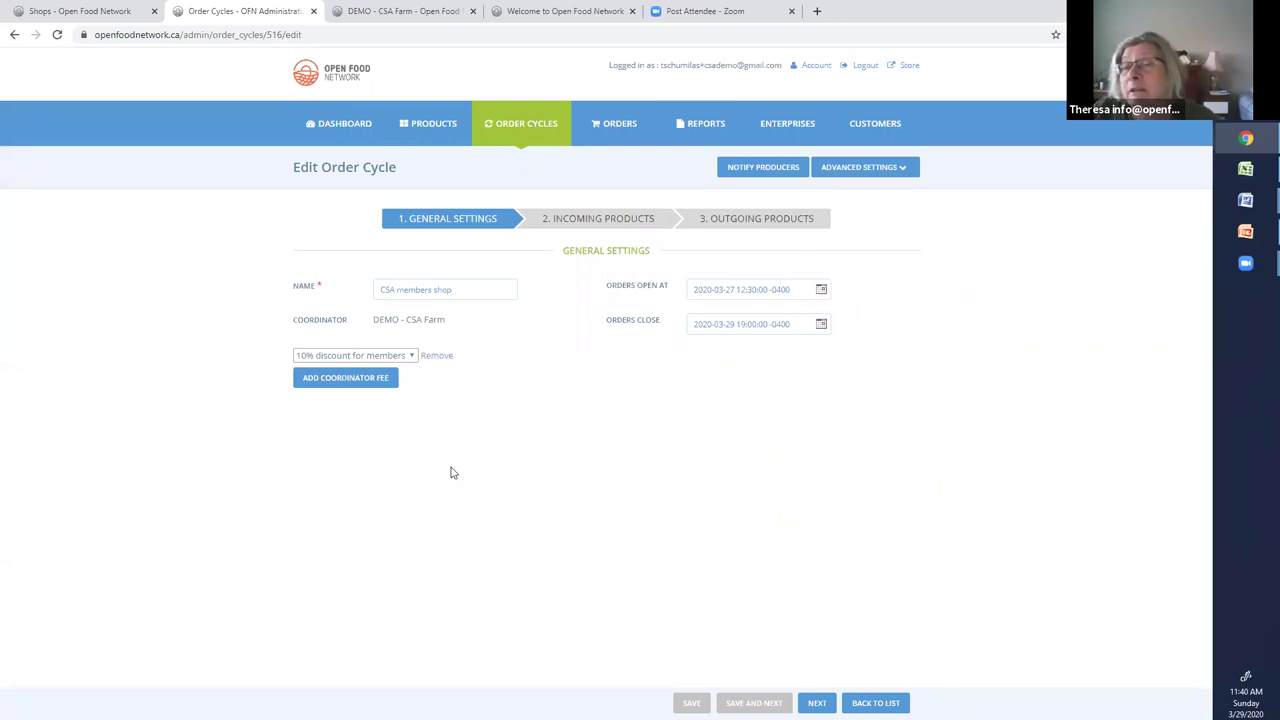
Show the Incoming Products step and expand DEMO - CSA Farm's variants, 5 of 7 included
left_click(624, 222)
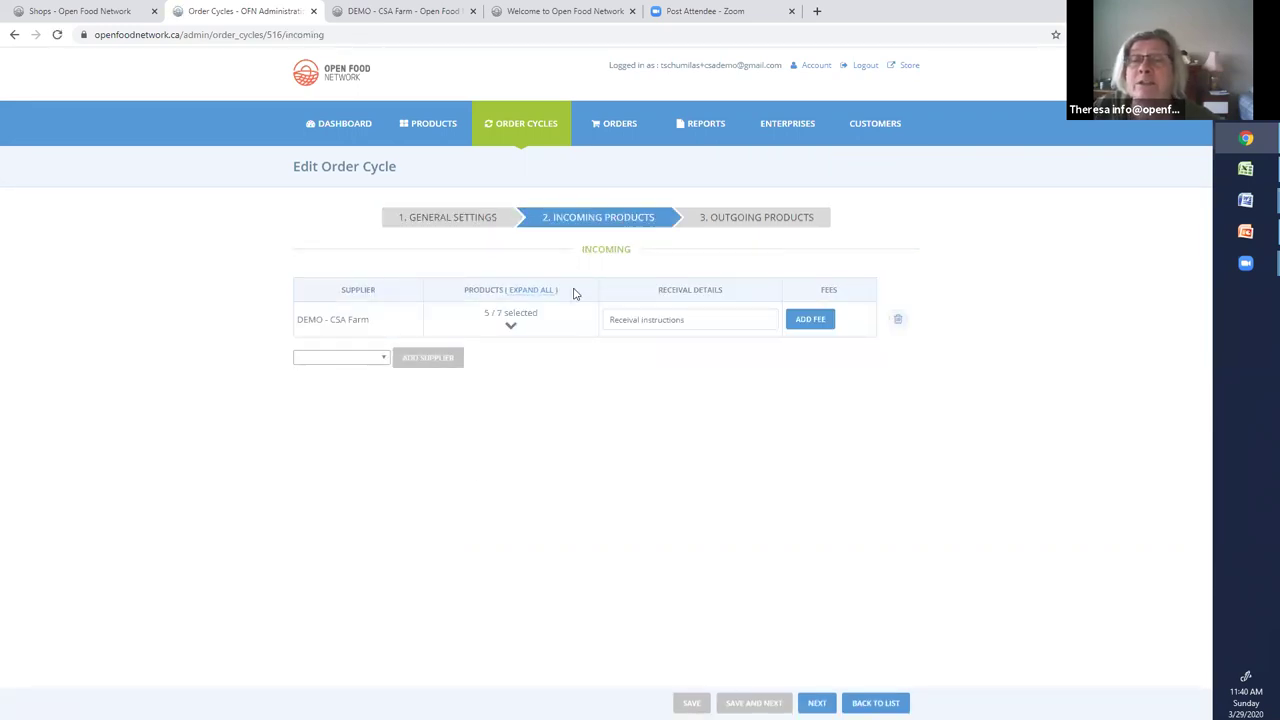
left_click(511, 328)
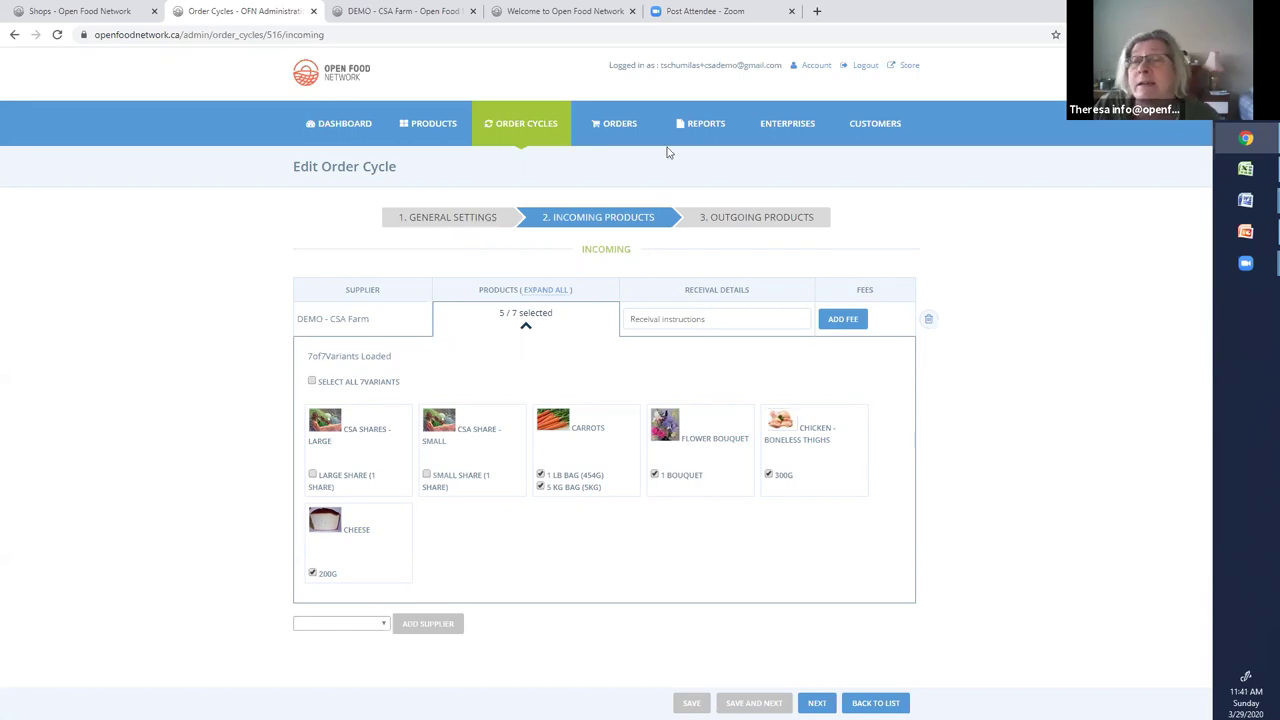
Tag DEMO - CSA Farm's outgoing distribution with 'membersonlyshop' and save the order cycle
left_click(752, 220)
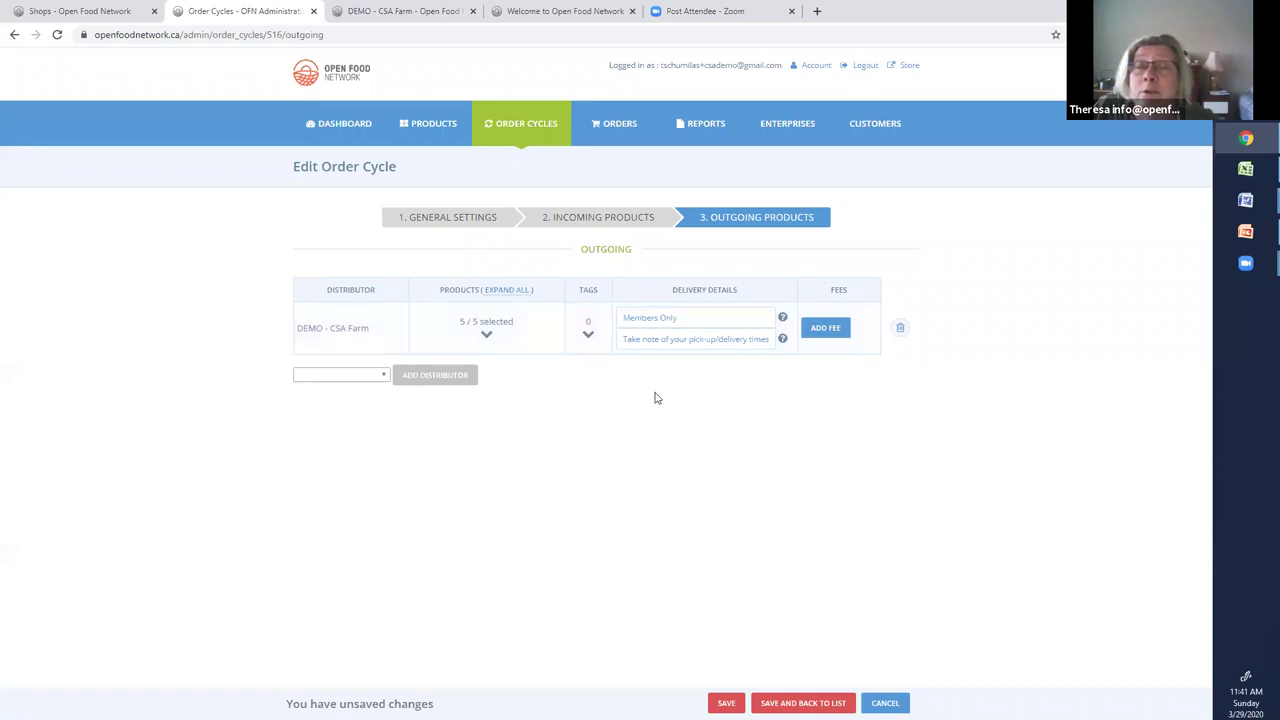
left_click(589, 337)
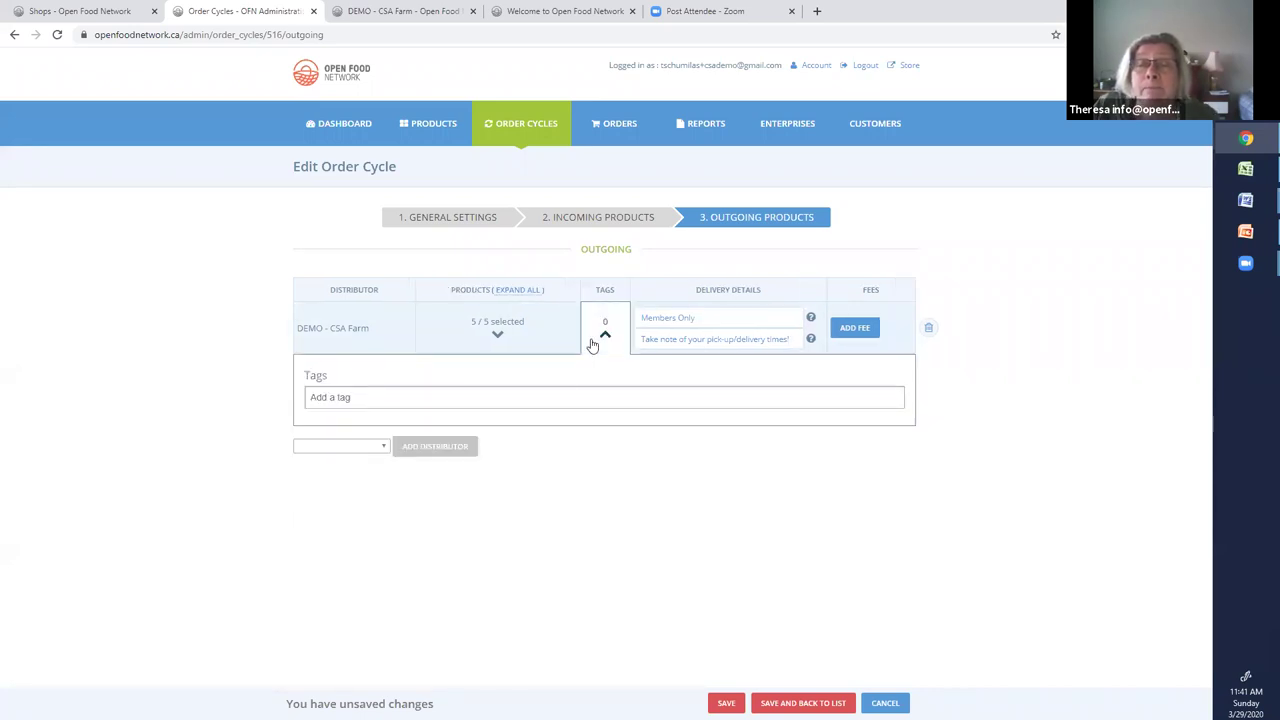
left_click(408, 397)
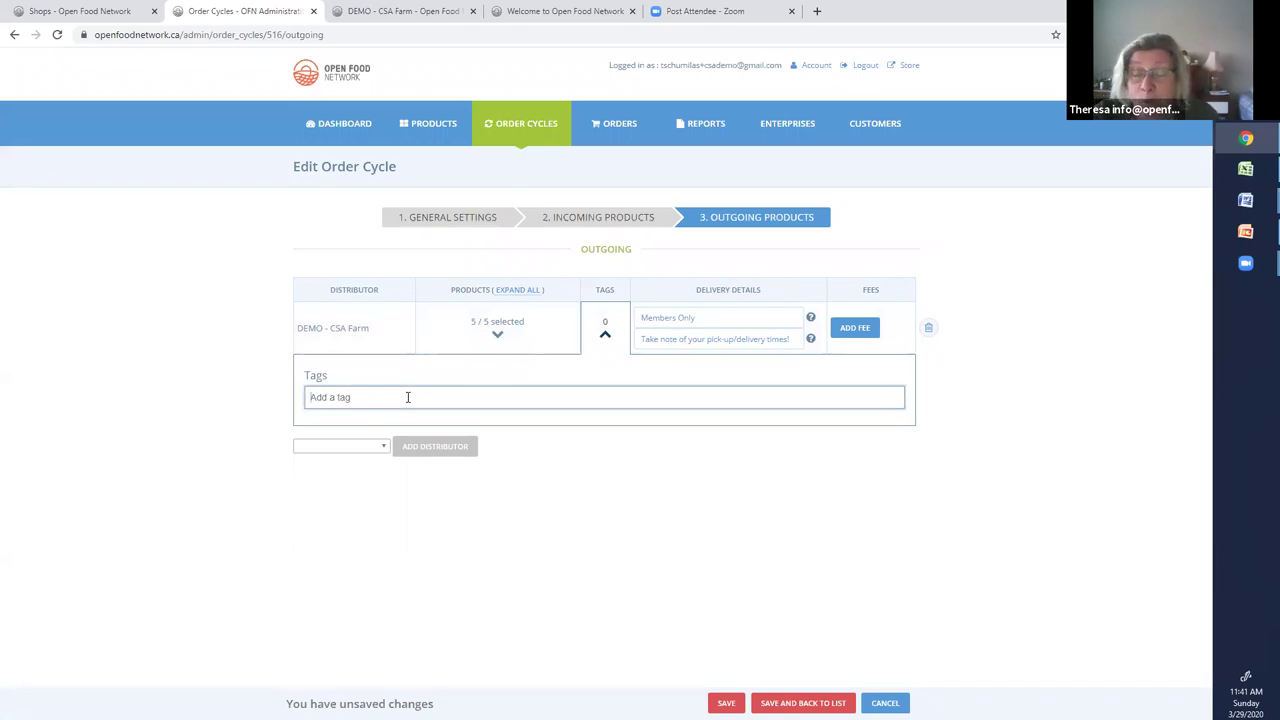
type("members")
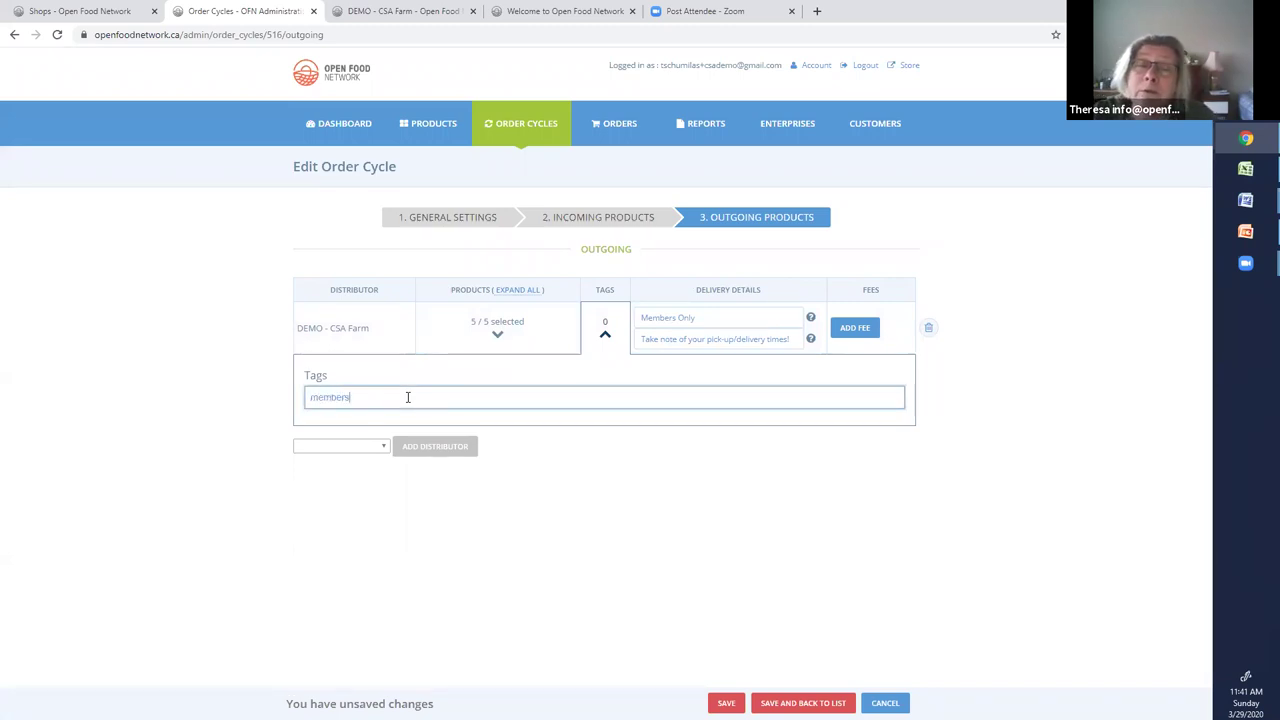
type("onlyshop")
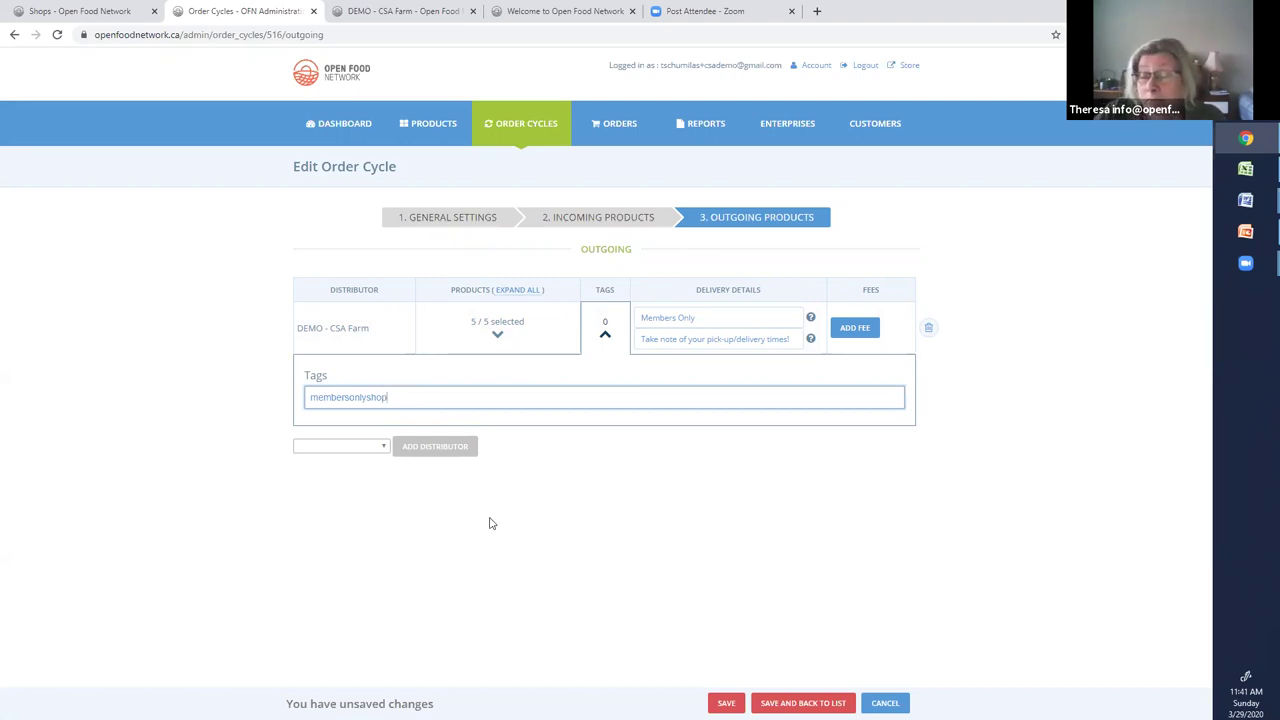
key("Return")
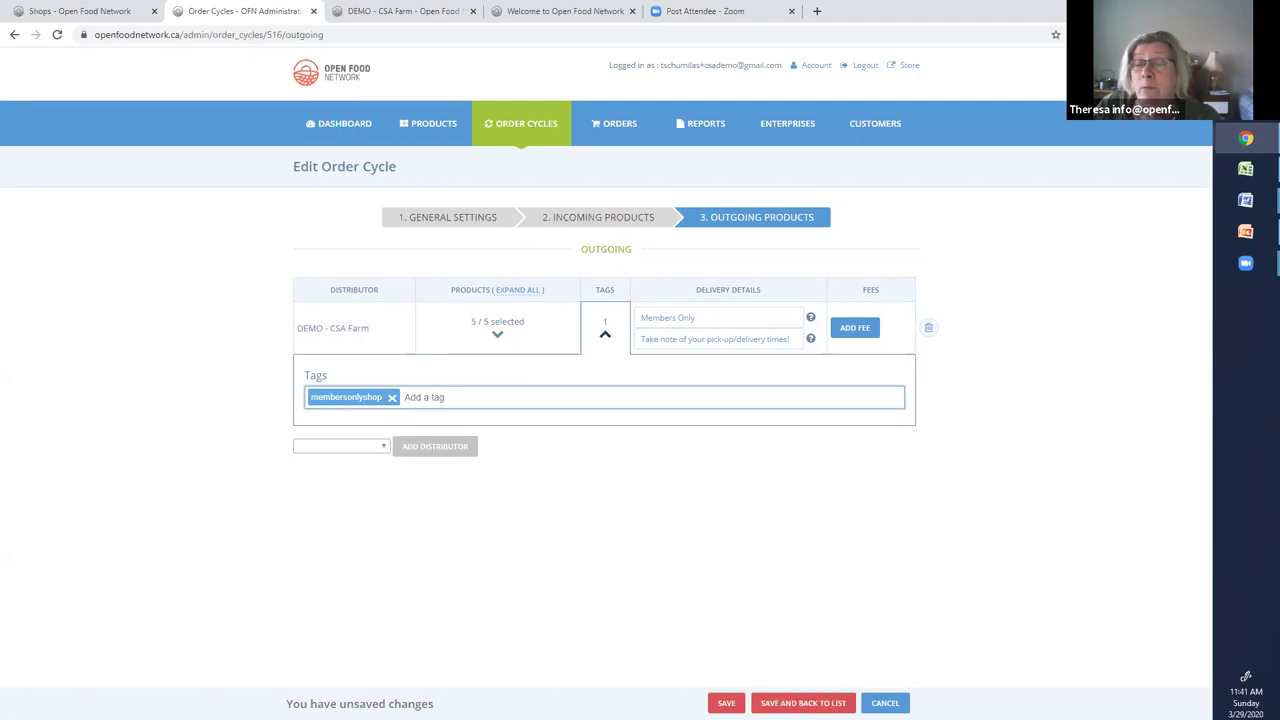
left_click(726, 703)
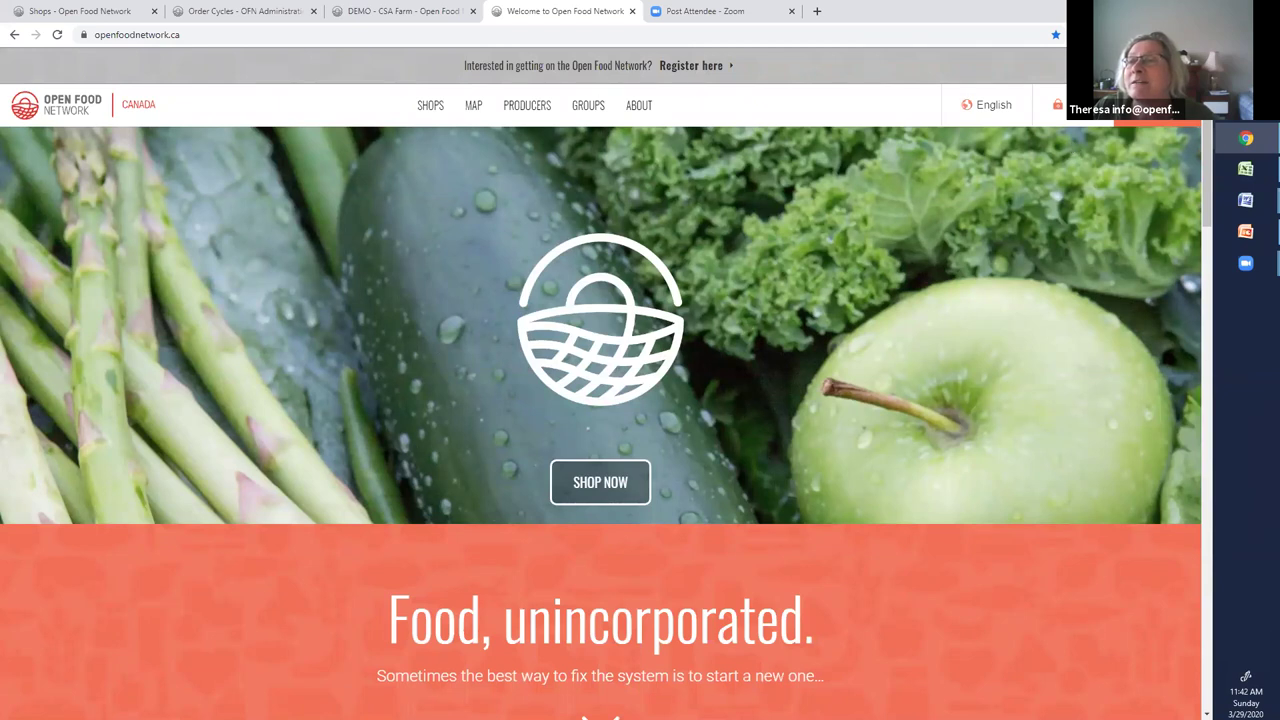
Open the DEMO - CSA Farm shop and view its products for the Pick-up Friday at the farm cycle
left_click(598, 484)
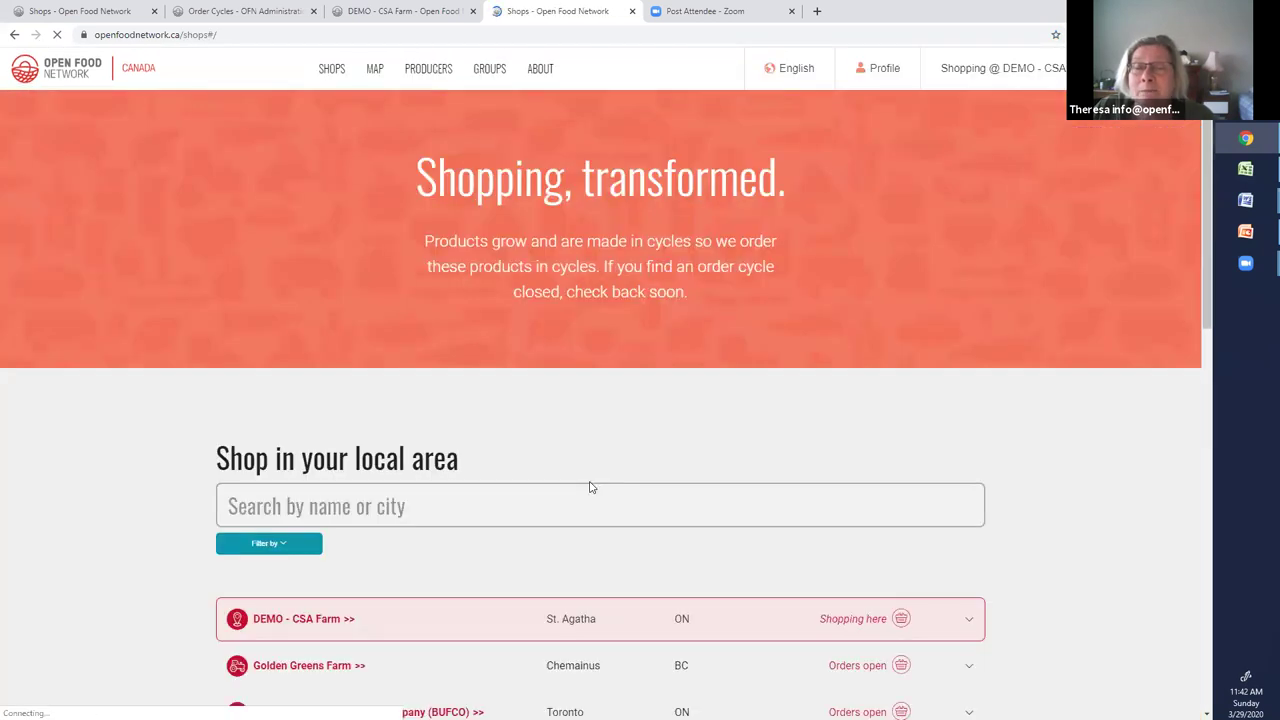
scroll(500, 520, "down", 3)
left_click(307, 300)
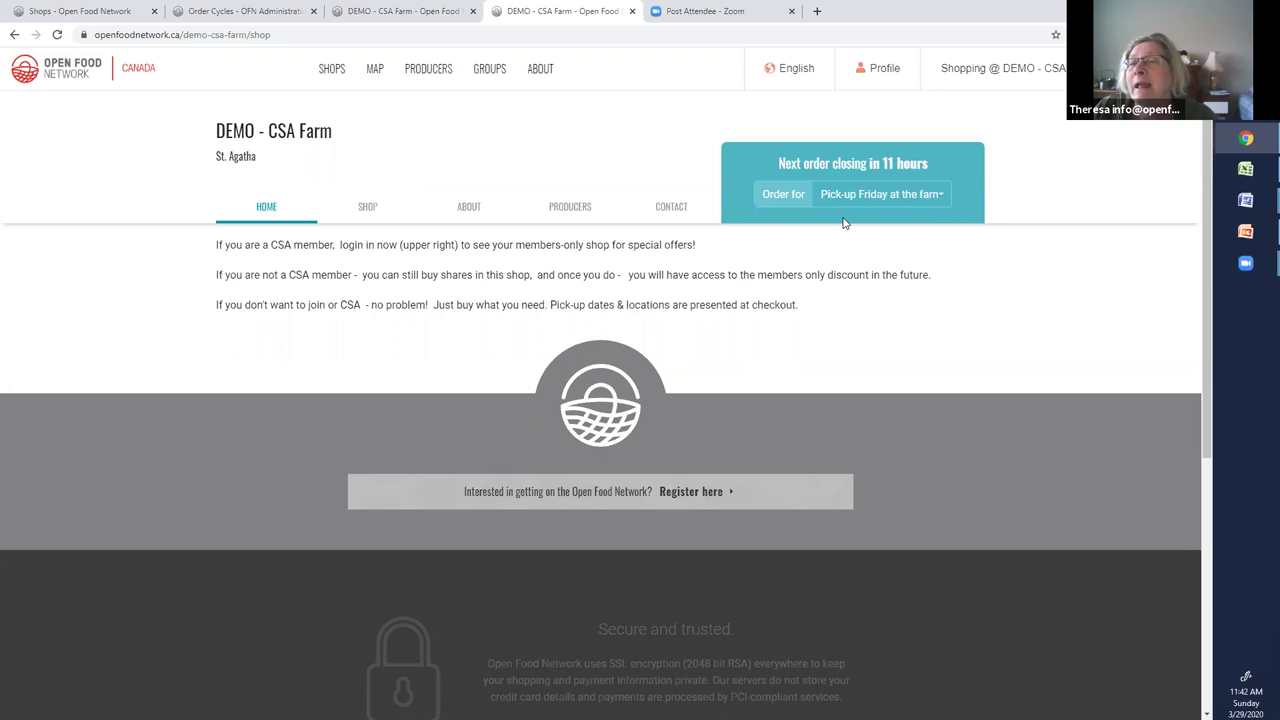
left_click(940, 191)
left_click(980, 271)
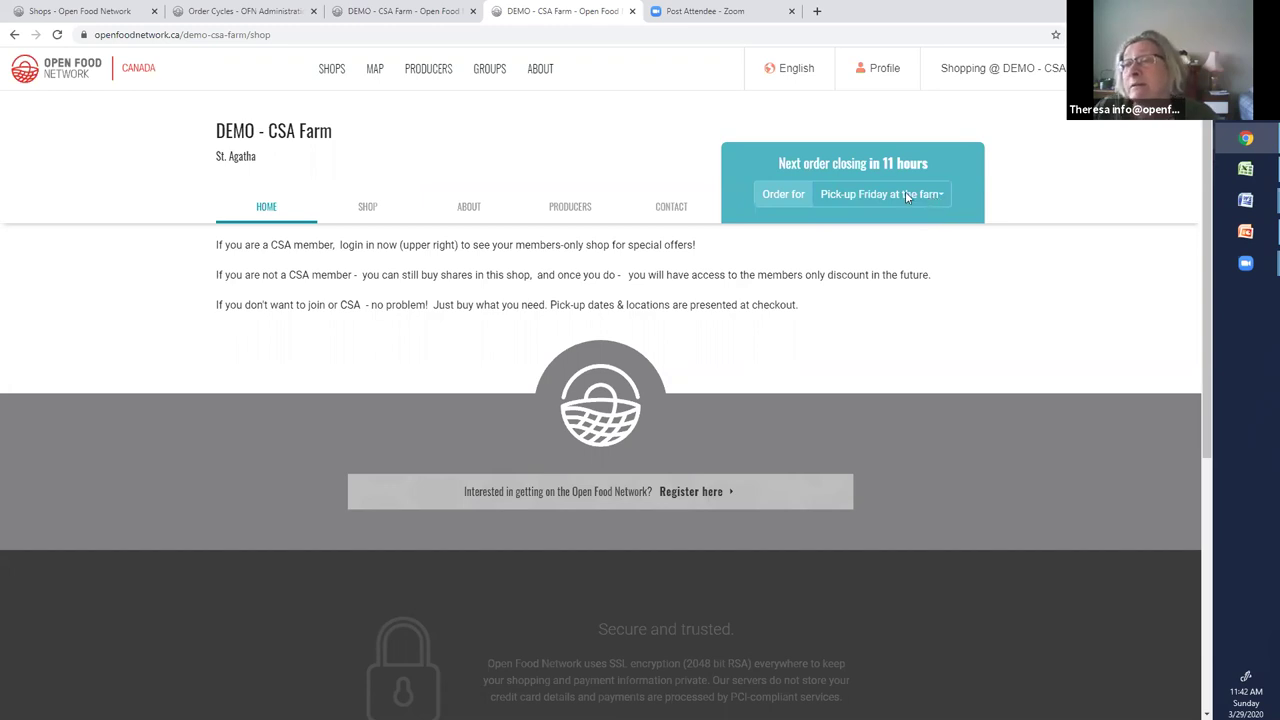
left_click(368, 210)
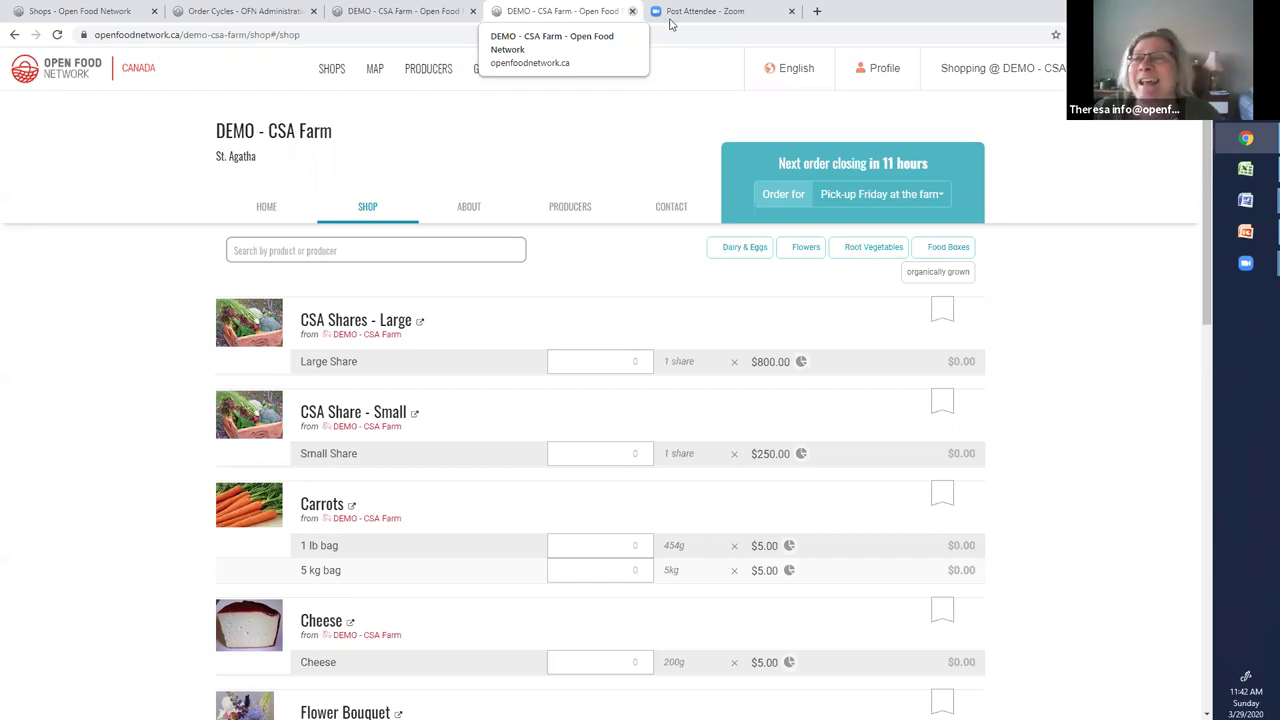
Close the extra shop pages and log out of the admin account
left_click(473, 12)
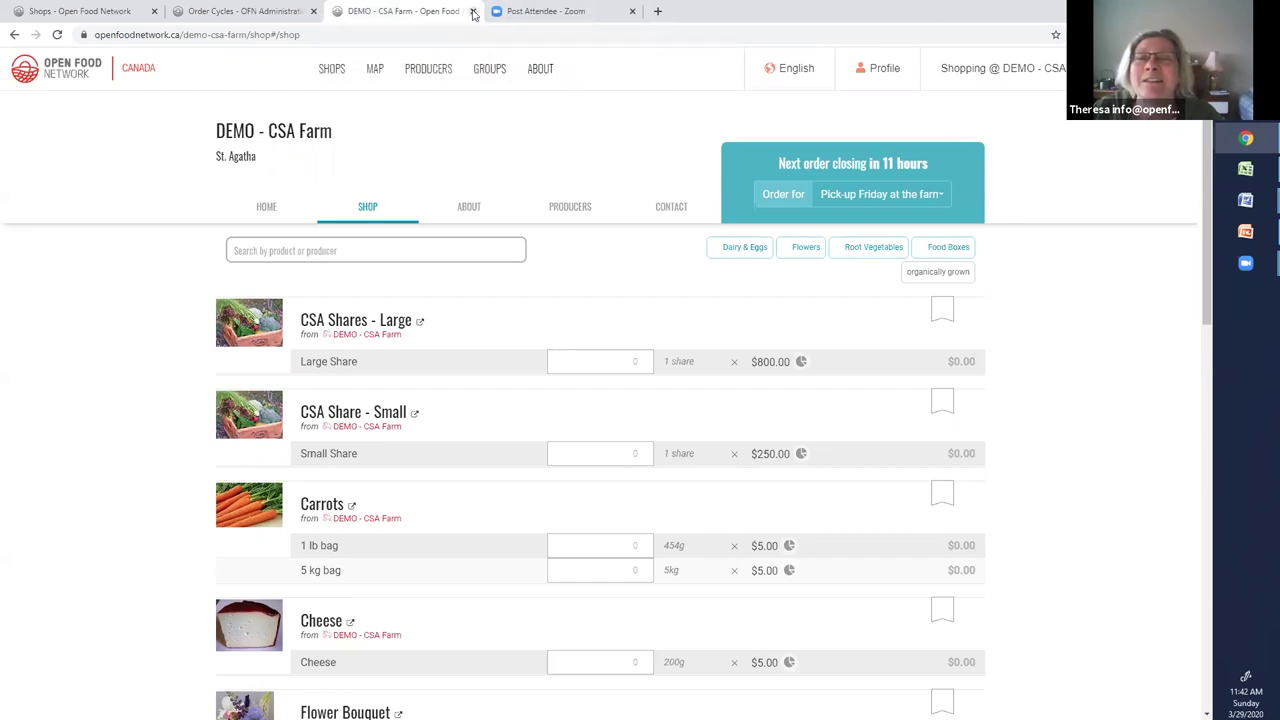
left_click(285, 13)
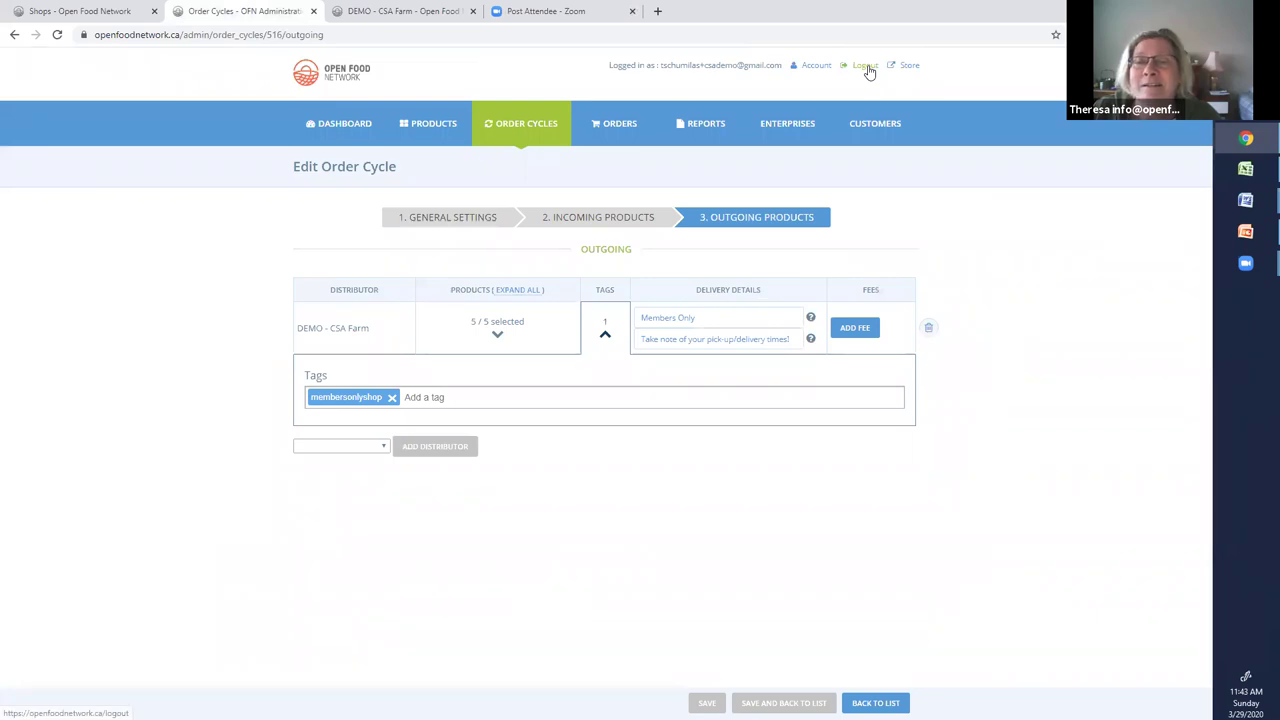
left_click(866, 66)
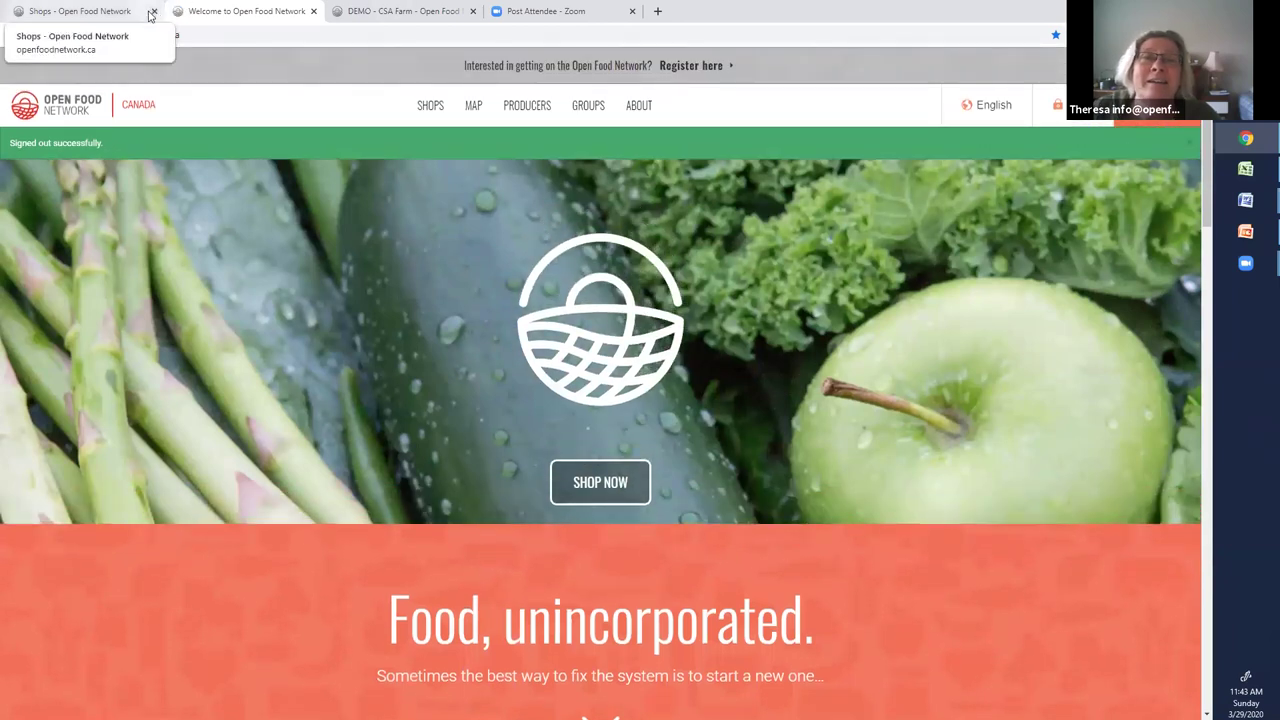
left_click(152, 12)
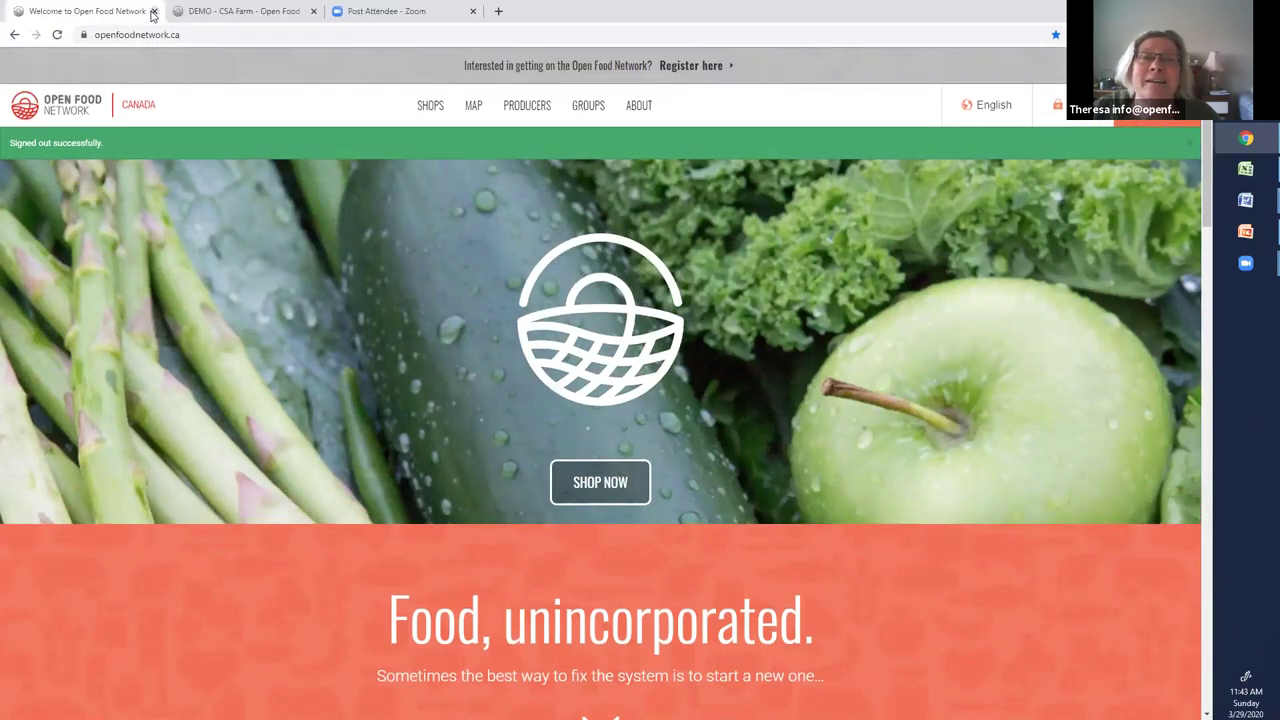
Log in with the CSA member's e-mail and password, then browse the list of shops
left_click(1060, 104)
left_click(389, 178)
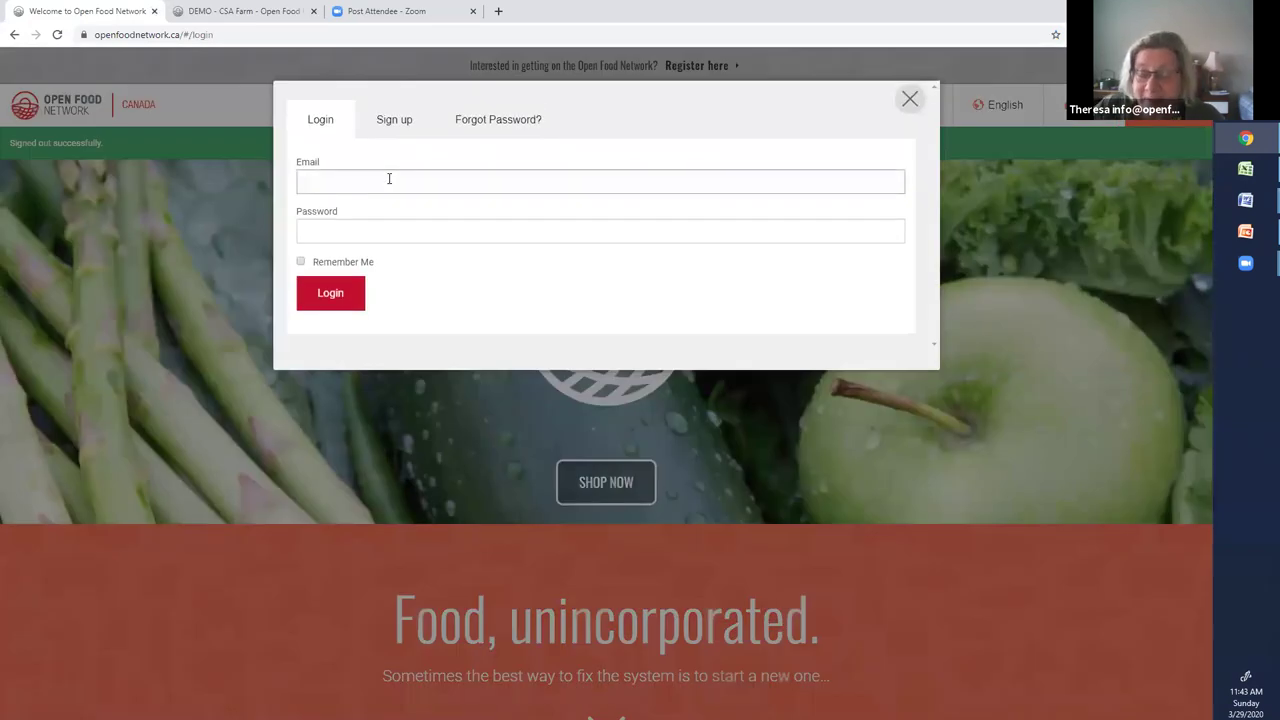
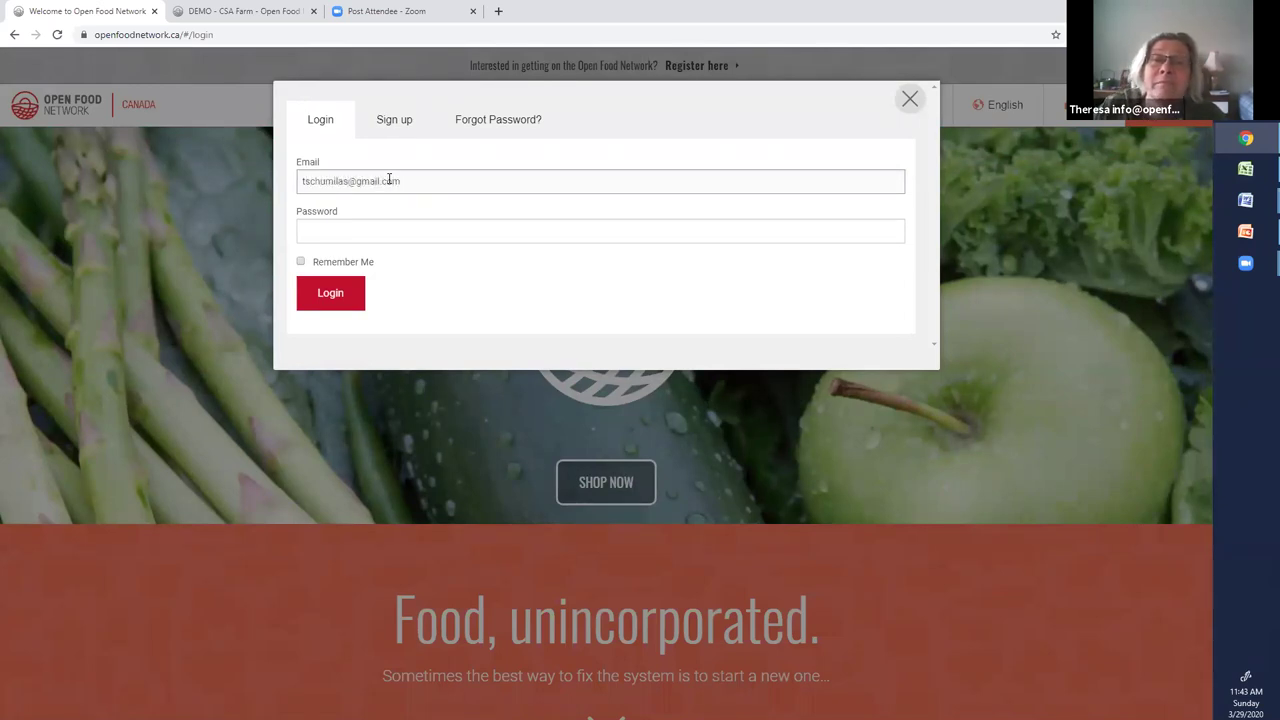
left_click(349, 232)
type("•••")
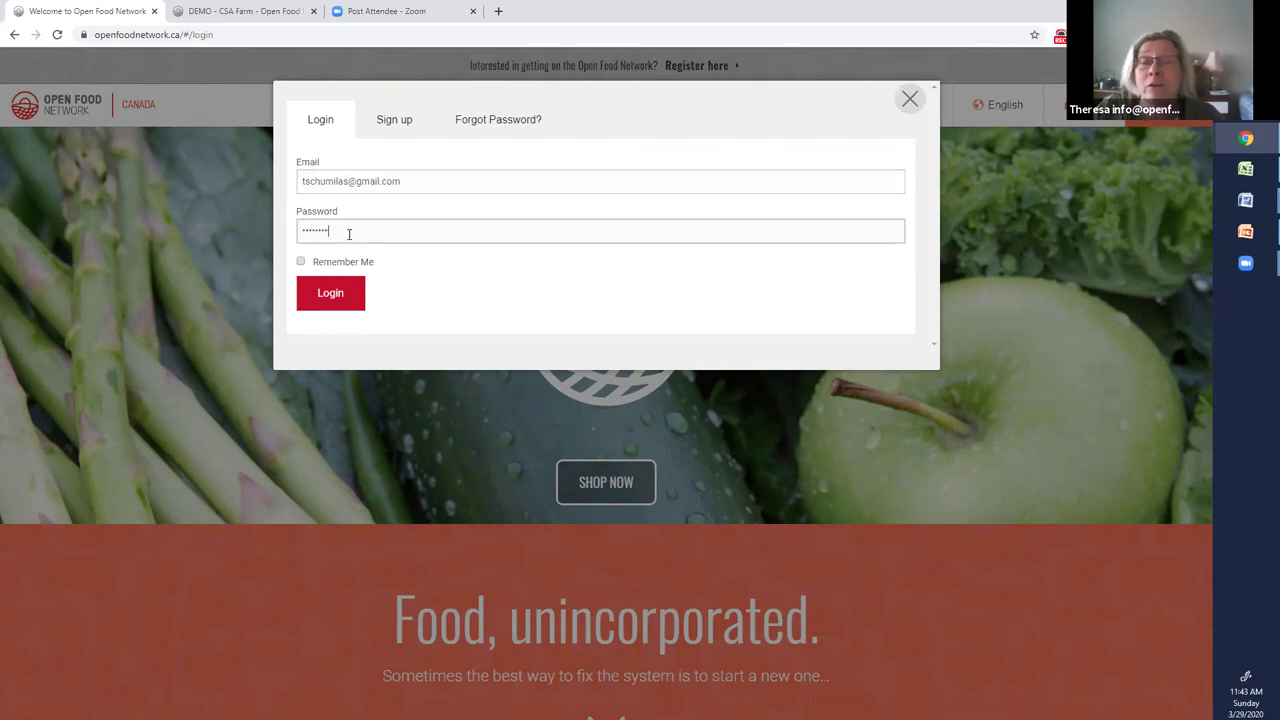
left_click(332, 297)
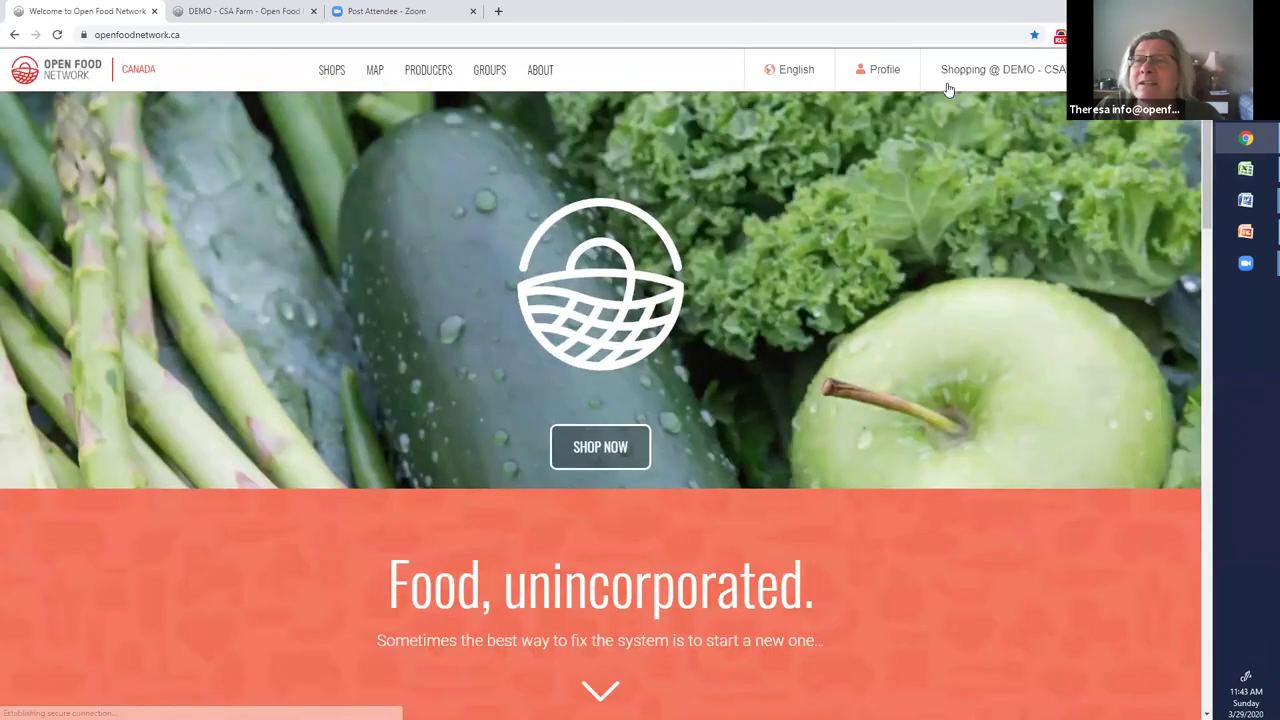
mouse_move(897, 119)
left_click(604, 486)
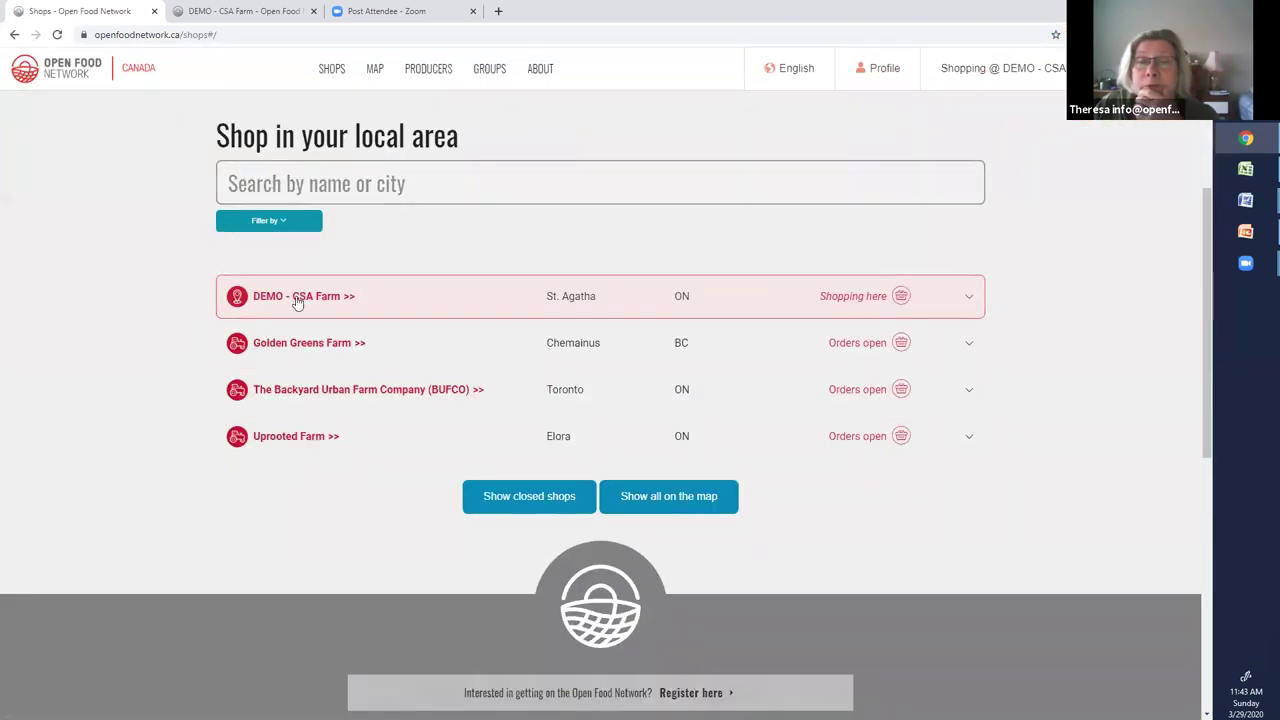
Open DEMO - CSA Farm and choose the Members Only order cycle, closing in 7 hours
left_click(310, 298)
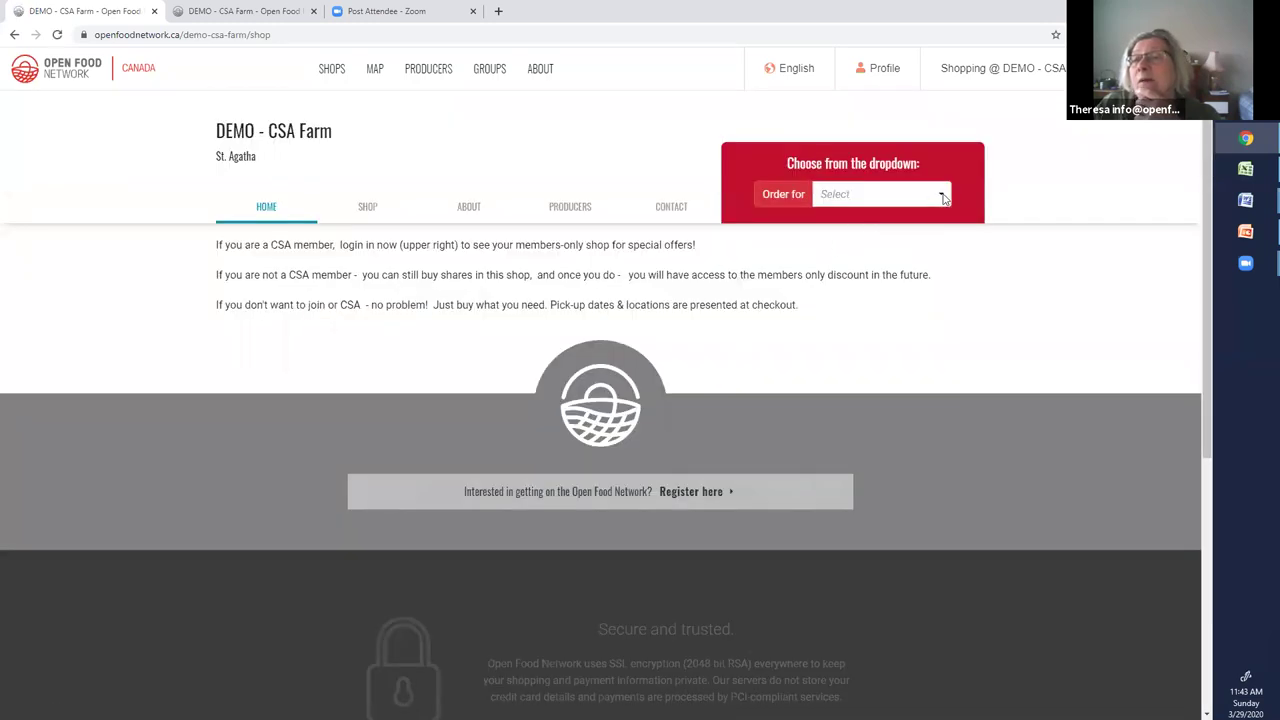
left_click(945, 197)
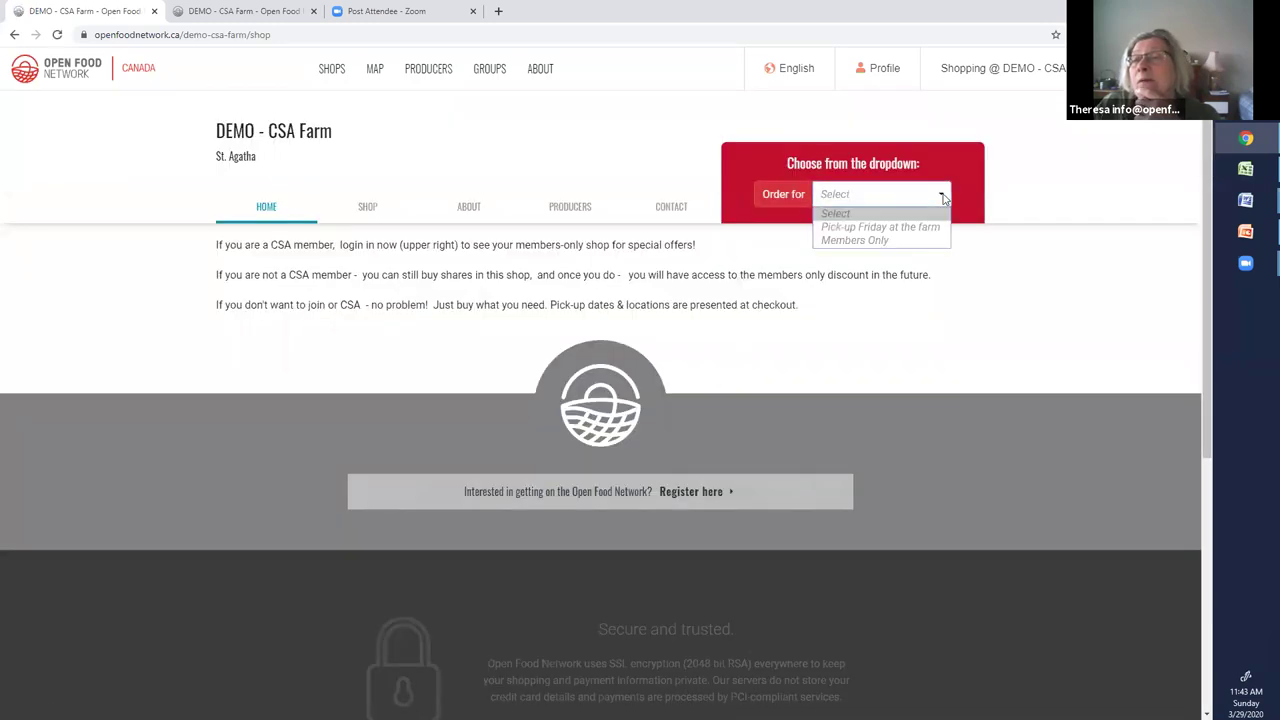
left_click(855, 240)
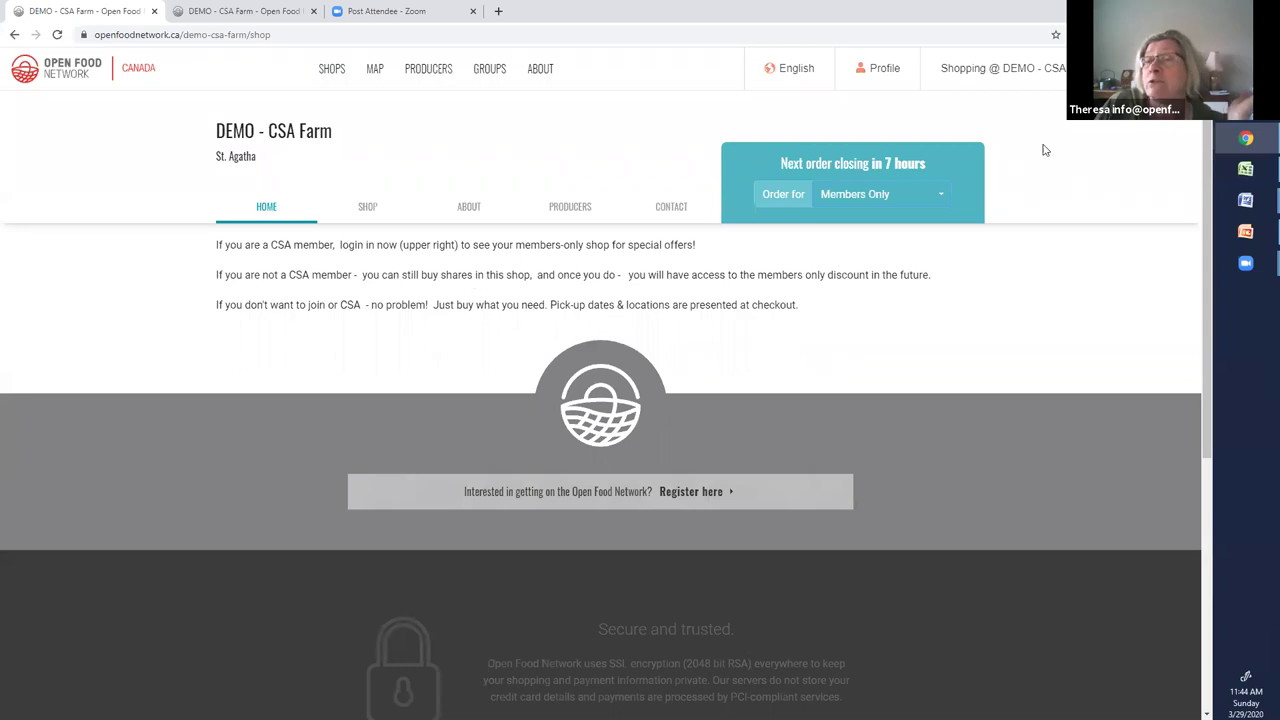
Switch to the Pick-up Friday at the farm cycle, view its products and recheck the cycle list
left_click(941, 194)
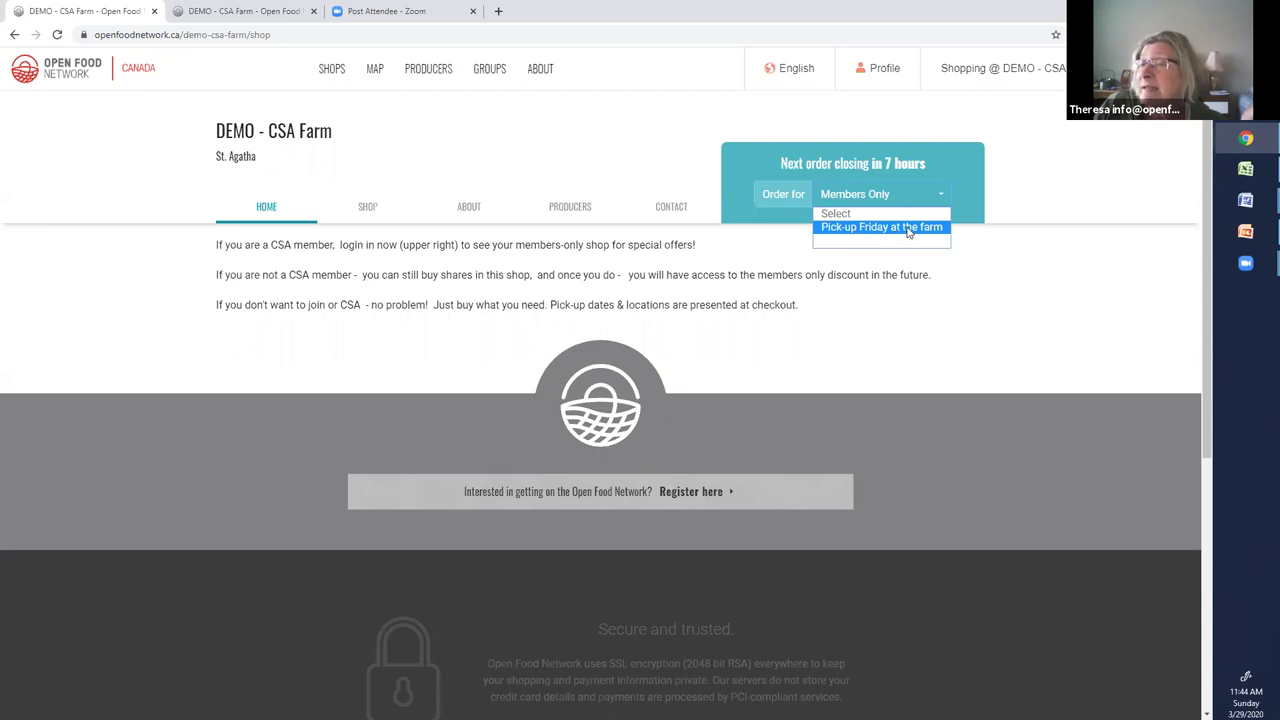
left_click(909, 229)
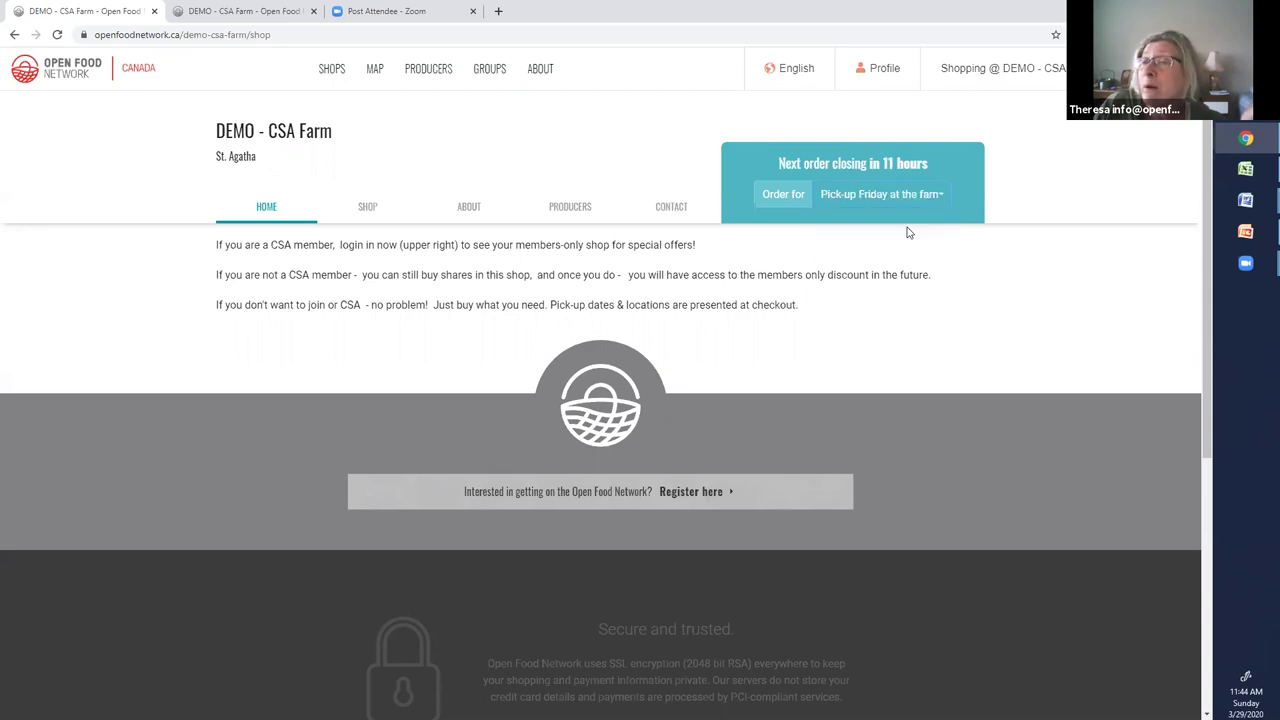
left_click(365, 207)
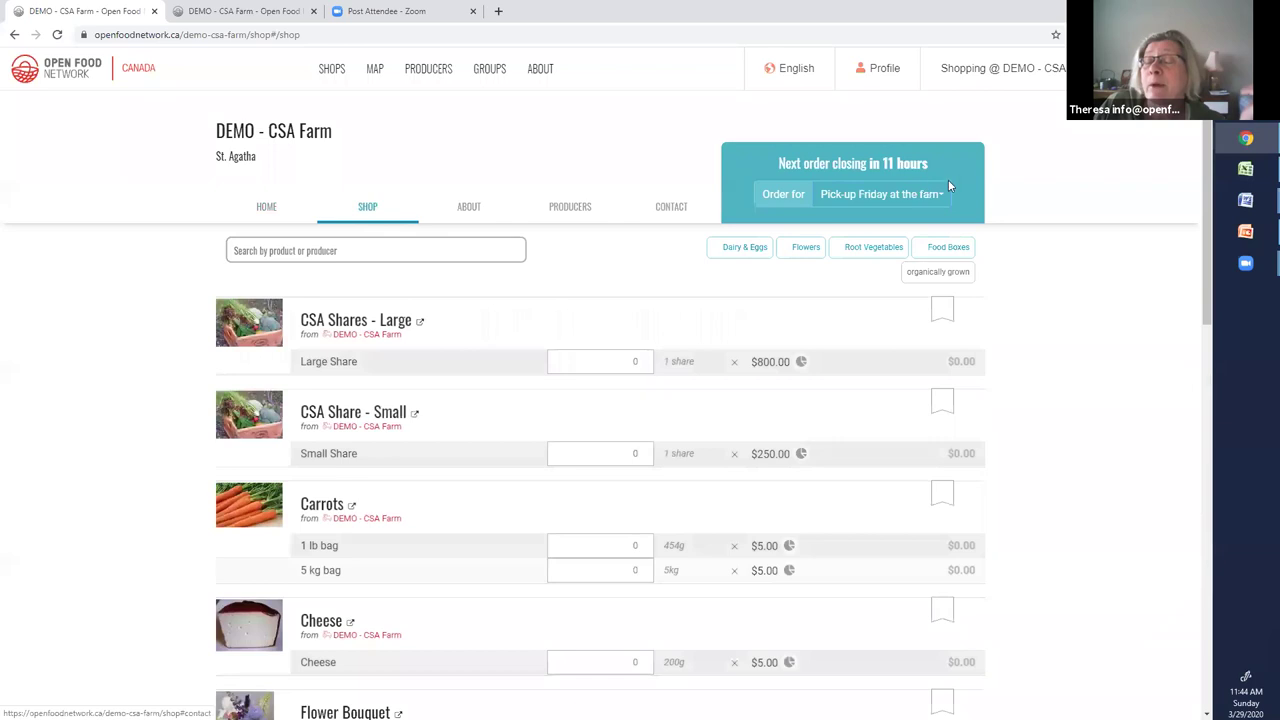
left_click(945, 194)
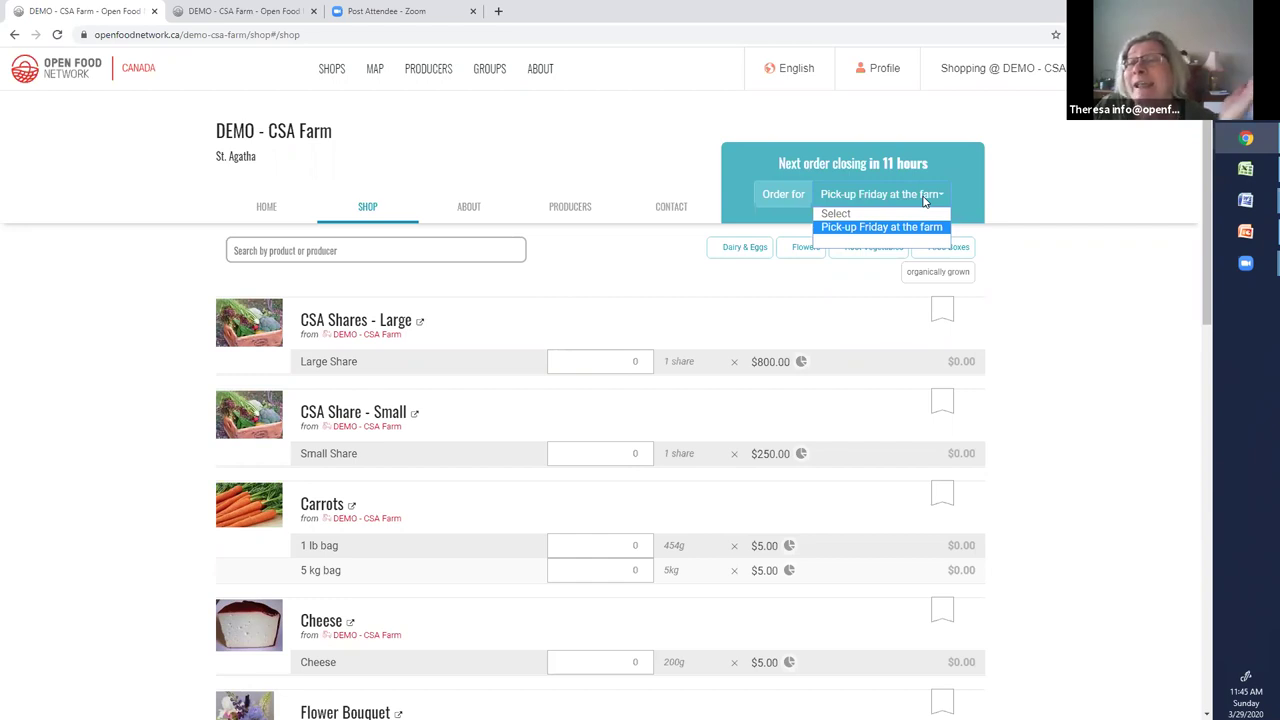
left_click(1141, 324)
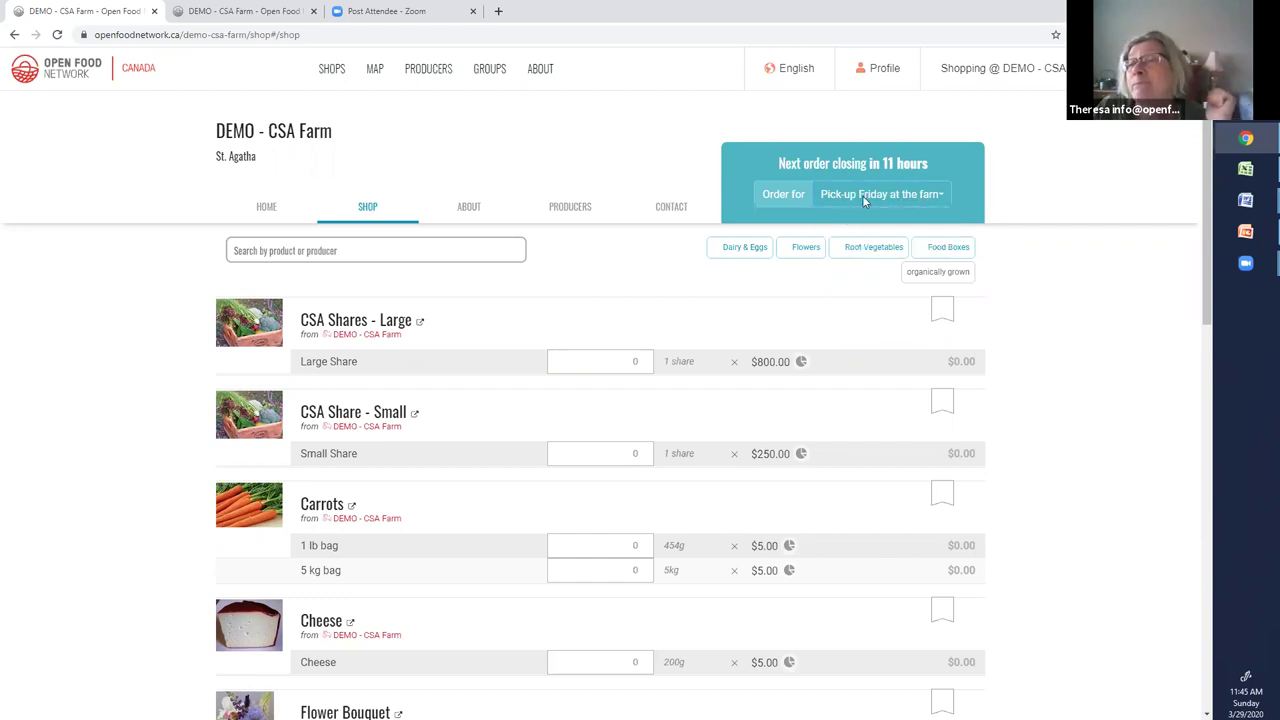